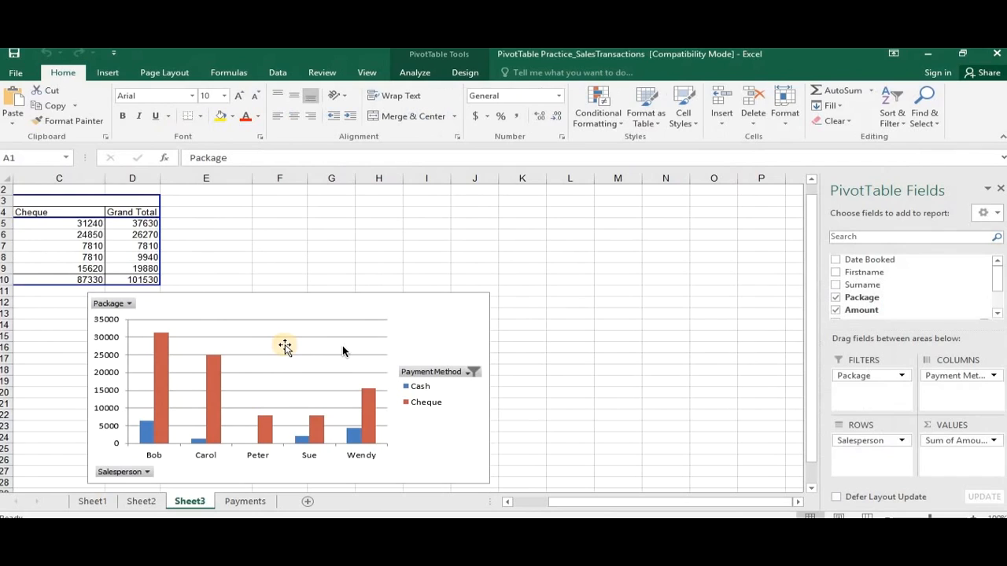
# Step: Open the Payments sheet and widen the Firstname column
pyautogui.click(251, 507)
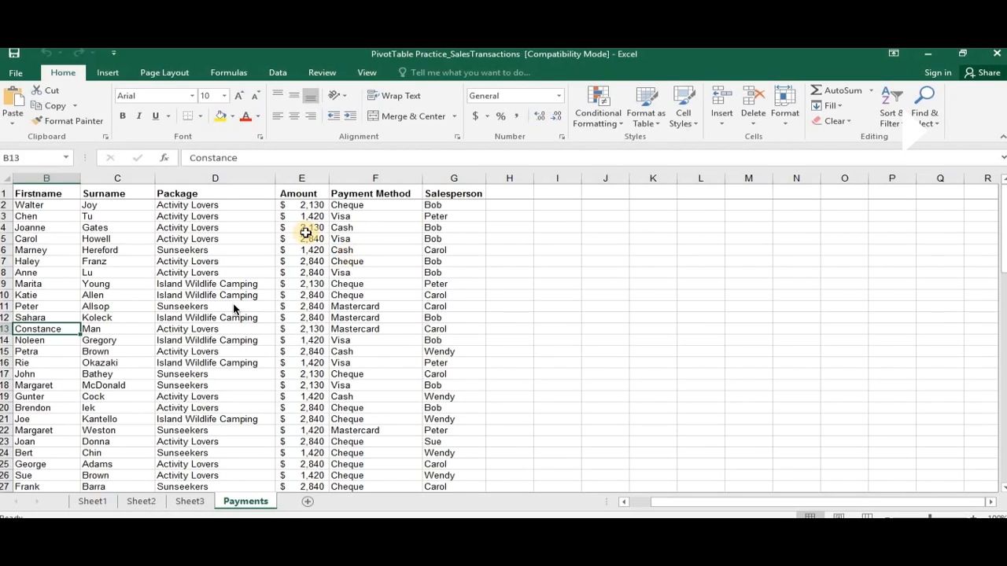
pyautogui.moveTo(81, 183); pyautogui.dragTo(132, 182)
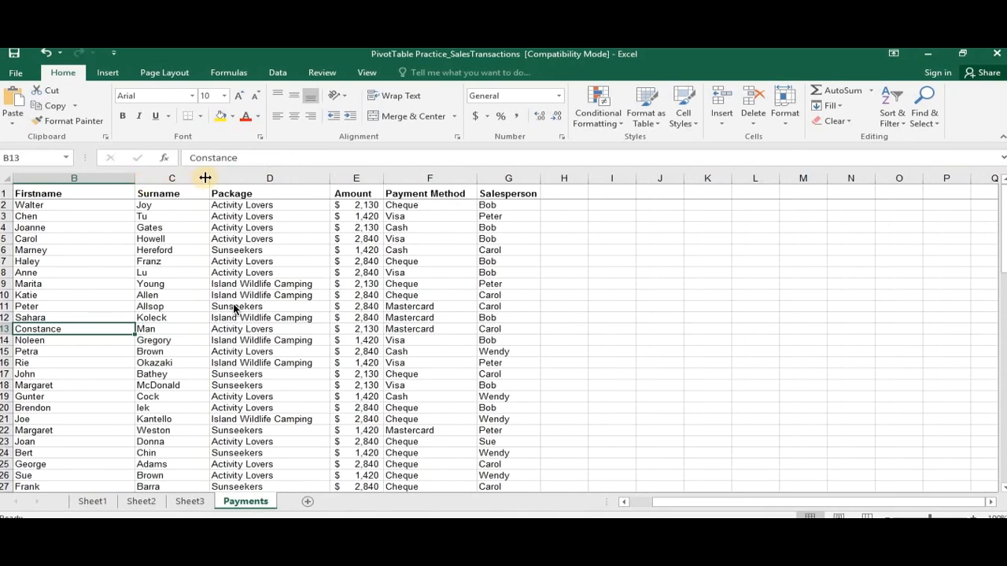
# Step: Review the Payments records from the Date Booked column and header row down past the last entry, and return to the header row
pyautogui.scroll(2, 233, 309)
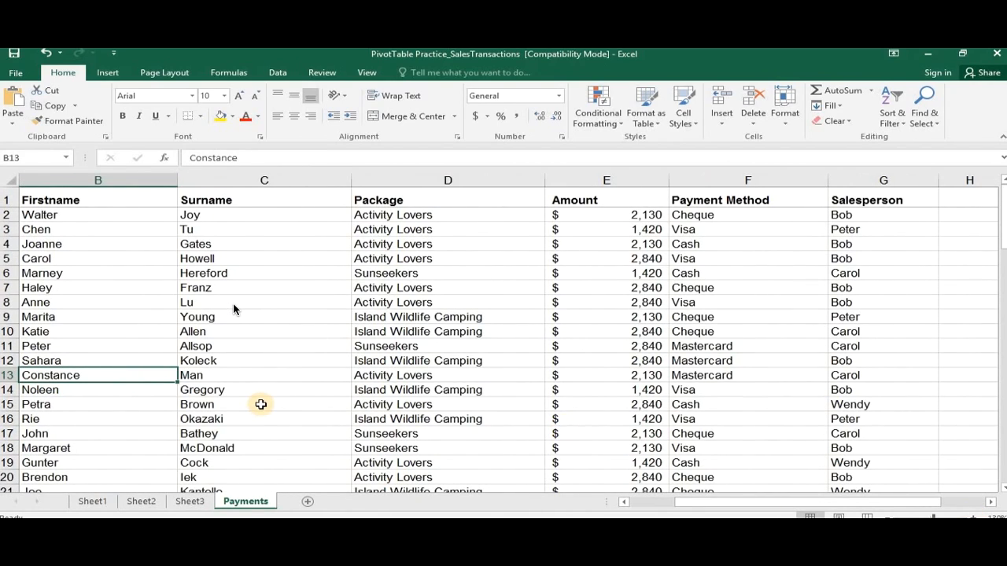
pyautogui.hscroll(-2, 233, 303)
pyautogui.press('Down')
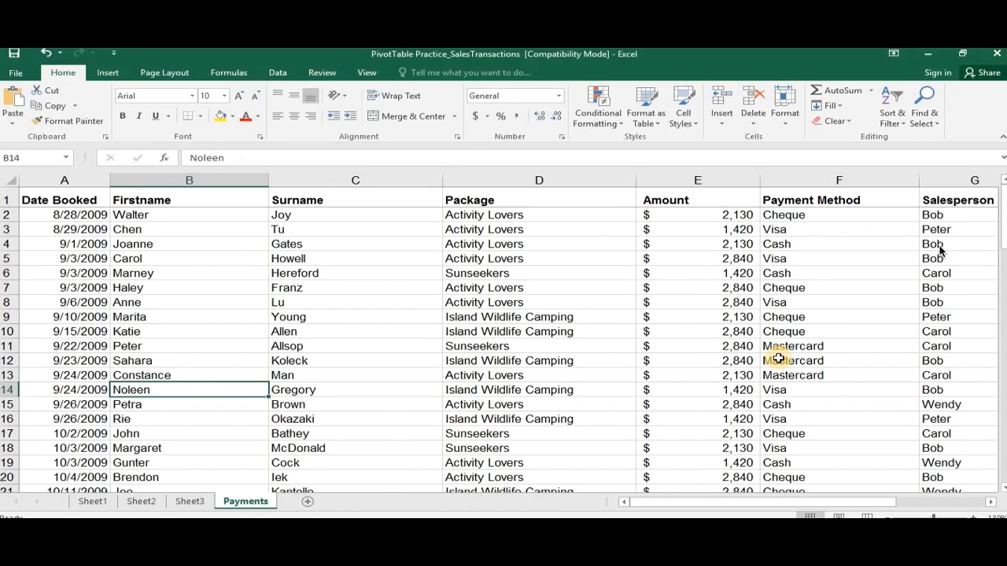
pyautogui.press('Down')
pyautogui.press('Down')
pyautogui.press('Down')
pyautogui.press('Down')
pyautogui.press('Down')
pyautogui.press('Down')
pyautogui.press('Down')
pyautogui.press('Down')
pyautogui.press('Down')
pyautogui.press('Down')
pyautogui.press('Down')
pyautogui.press('Down')
pyautogui.press('Down')
pyautogui.press('Down')
pyautogui.press('Down')
pyautogui.press('Down')
pyautogui.press('Down')
pyautogui.press('Down')
pyautogui.press('Down')
pyautogui.press('Down')
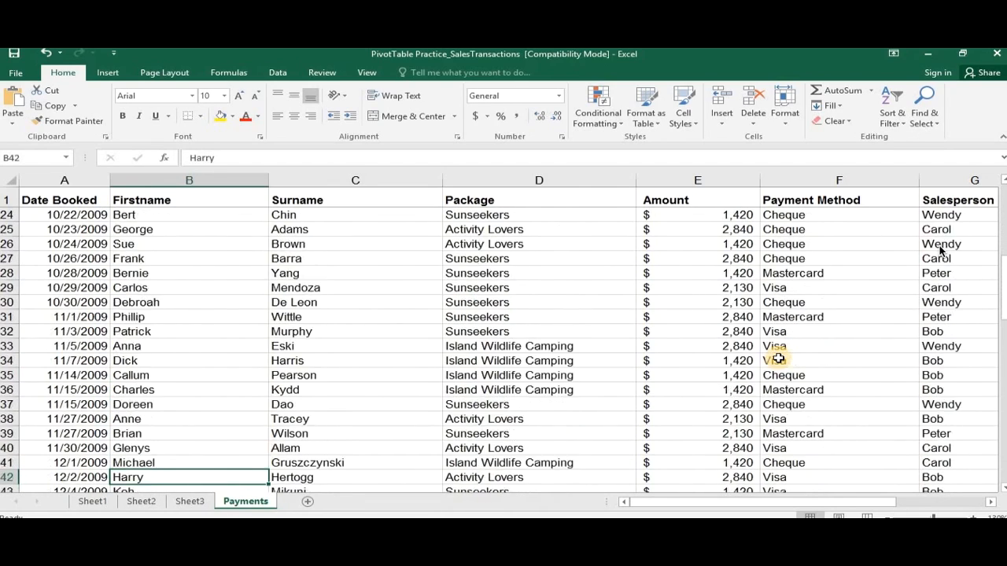
pyautogui.press('Down')
pyautogui.press('Down')
pyautogui.press('Down')
pyautogui.press('Down')
pyautogui.press('Down')
pyautogui.press('Down')
pyautogui.press('Down')
pyautogui.press('Down')
pyautogui.press('Down')
pyautogui.press('Down')
pyautogui.press('Down')
pyautogui.press('Down')
pyautogui.press('Down')
pyautogui.press('Down')
pyautogui.press('Down')
pyautogui.press('Down')
pyautogui.press('Down')
pyautogui.press('Down')
pyautogui.press('Down')
pyautogui.press('Down')
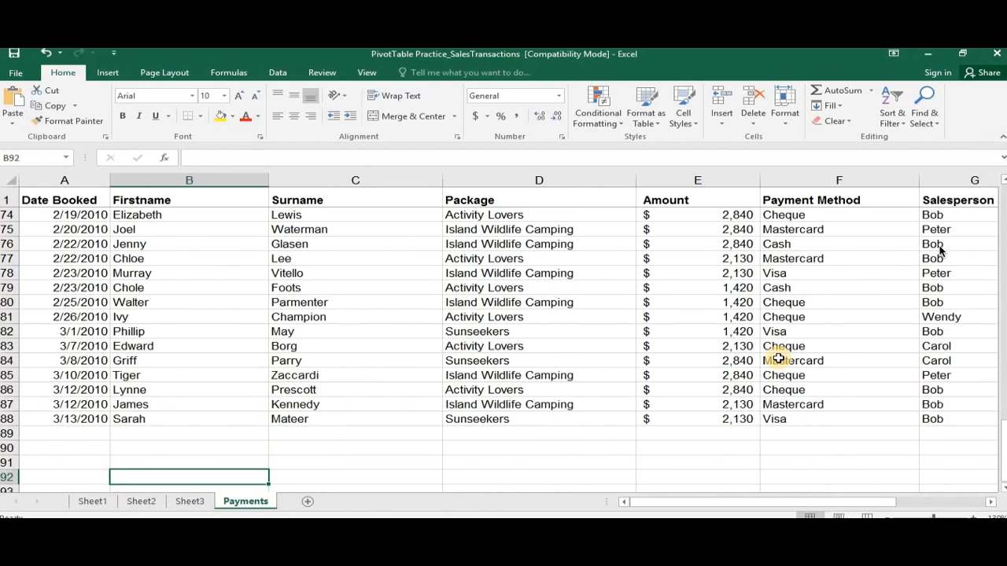
pyautogui.press('Down')
pyautogui.press('Down')
pyautogui.press('Down')
pyautogui.press('Down')
pyautogui.press('Down')
pyautogui.press('Down')
pyautogui.press('Down')
pyautogui.press('Down')
pyautogui.press('Down')
pyautogui.press('Down')
pyautogui.press('Down')
pyautogui.press('Down')
pyautogui.press('Up')
pyautogui.press('Up')
pyautogui.press('Up')
pyautogui.press('Up')
pyautogui.press('Up')
pyautogui.press('Up')
pyautogui.press('Up')
pyautogui.press('Up')
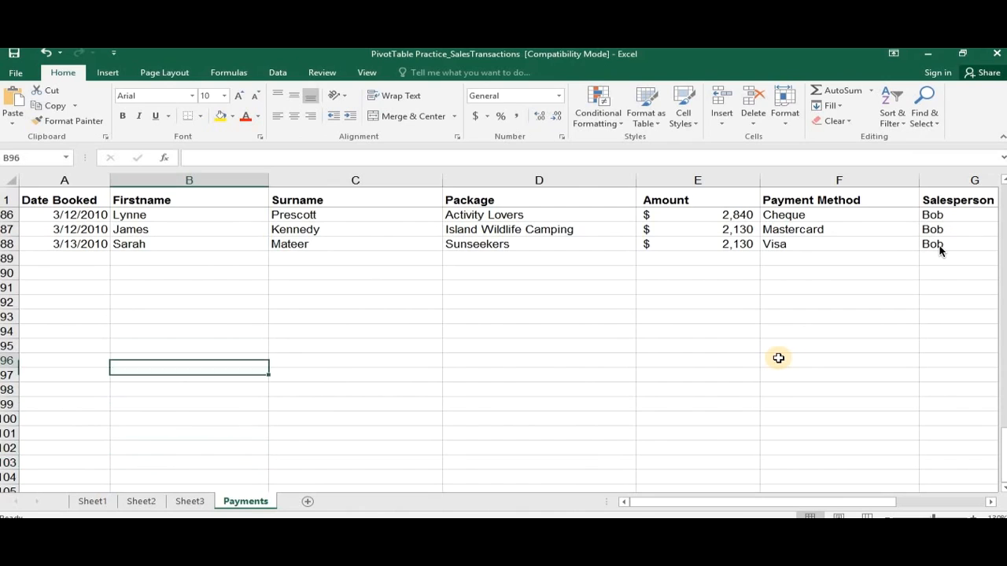
pyautogui.press('Up')
pyautogui.press('Up')
pyautogui.press('Up')
pyautogui.press('Up')
pyautogui.press('Up')
pyautogui.press('Up')
pyautogui.press('Up')
pyautogui.press('Up')
pyautogui.press('Up')
pyautogui.press('Up')
pyautogui.press('Up')
pyautogui.press('Up')
pyautogui.press('Up')
pyautogui.press('Up')
pyautogui.press('Up')
pyautogui.press('Up')
pyautogui.press('Up')
pyautogui.press('Up')
pyautogui.press('Up')
pyautogui.press('Up')
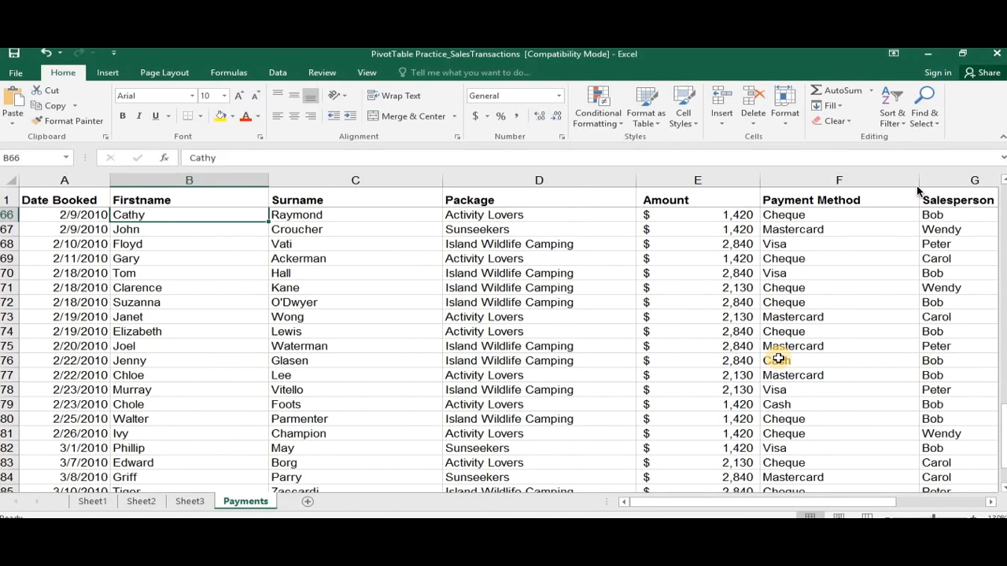
pyautogui.hotkey('ctrl', 'Up')
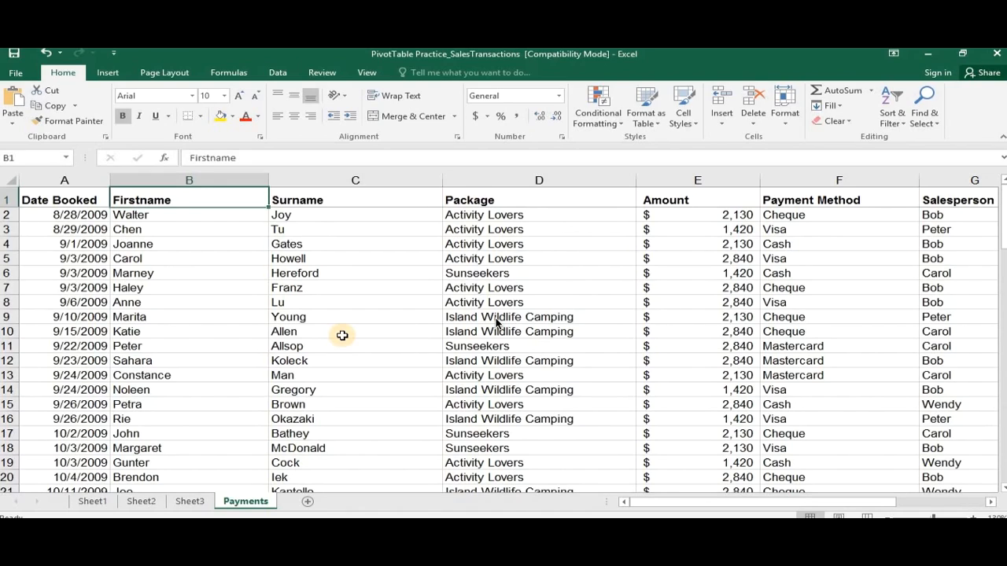
# Step: Create a PivotTable on a new worksheet from the Payments data range A1:G88
pyautogui.click(292, 260)
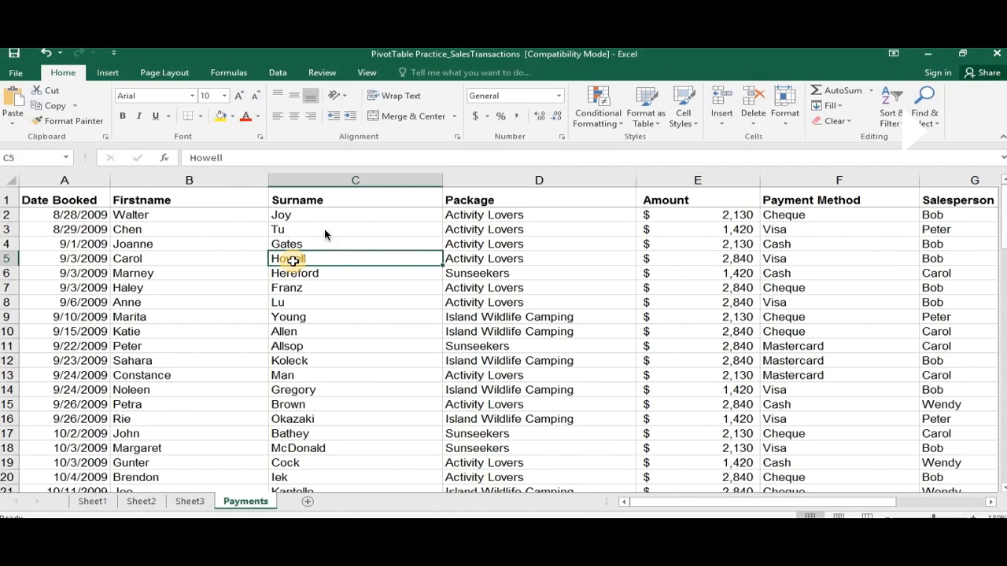
pyautogui.click(109, 72)
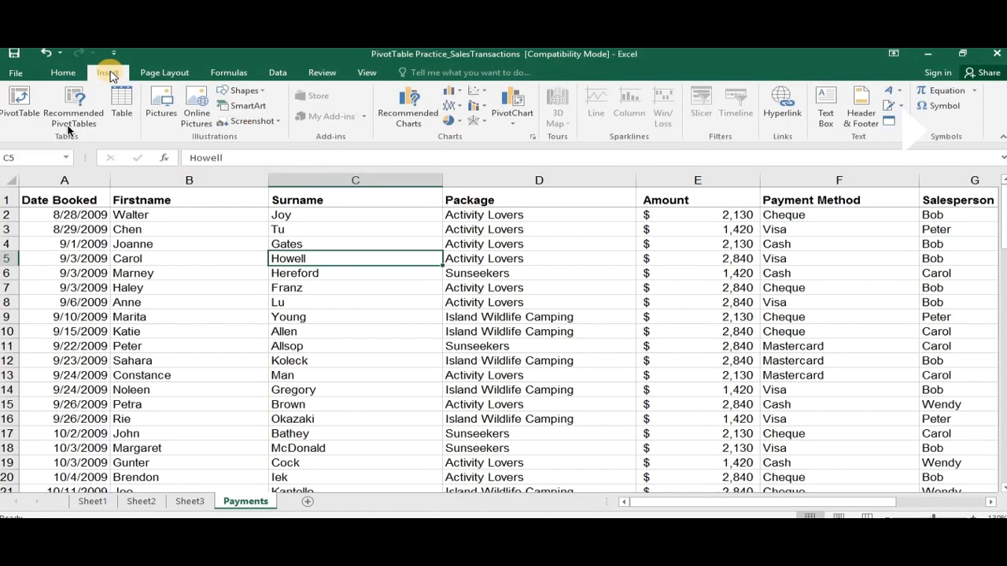
pyautogui.click(30, 106)
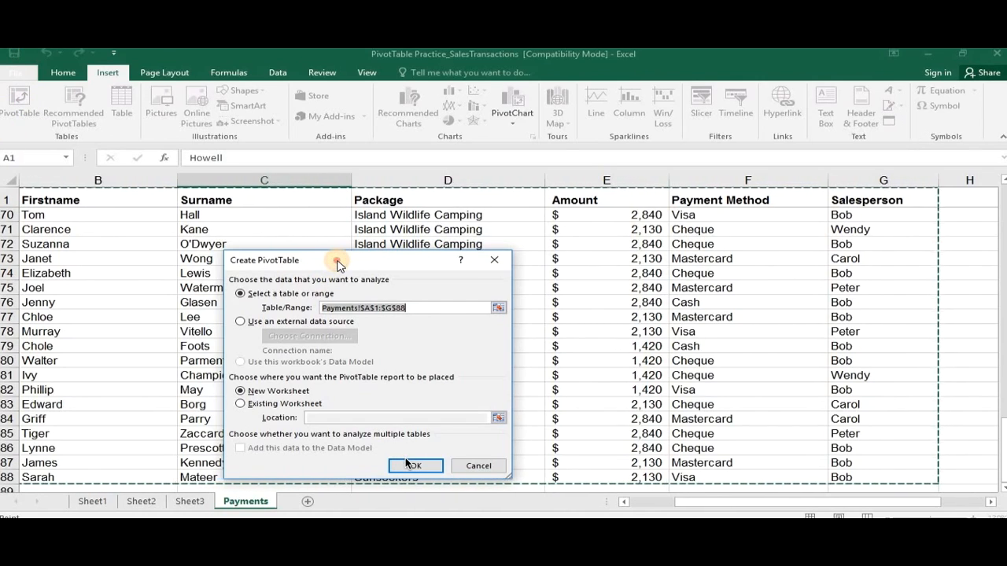
pyautogui.moveTo(338, 261); pyautogui.dragTo(353, 244)
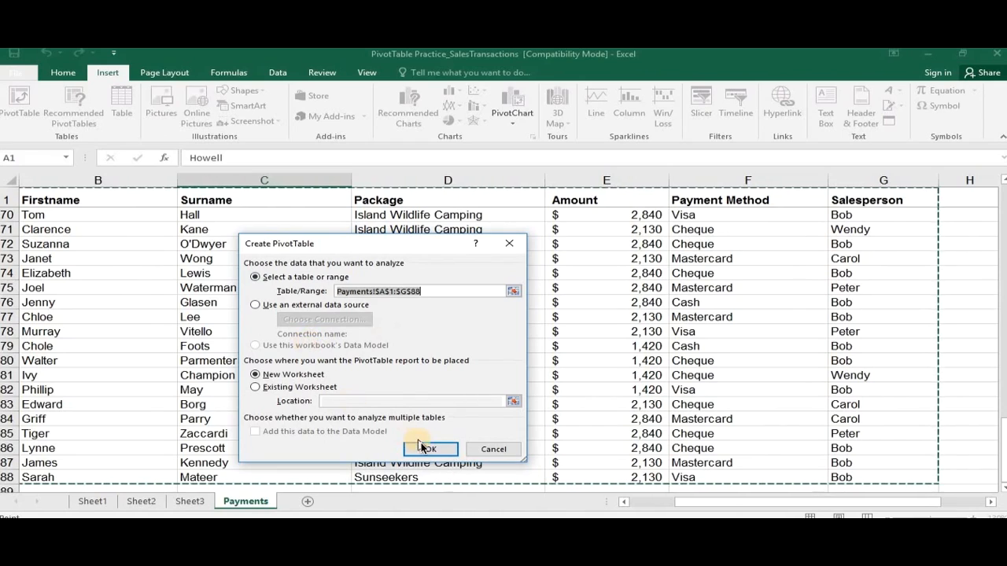
pyautogui.click(429, 449)
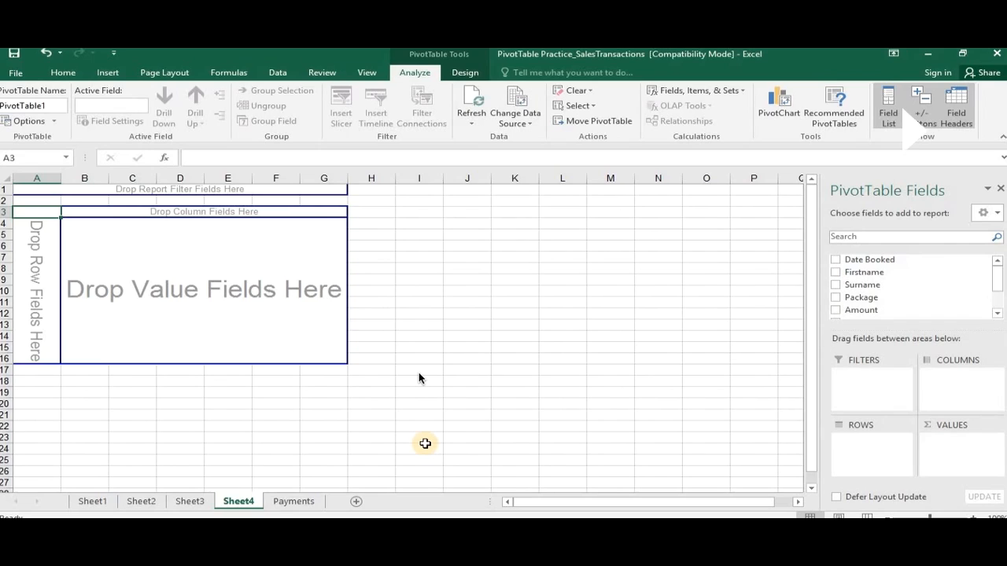
# Step: Float the PivotTable Fields pane over the worksheet and enlarge it to show more of the field list
pyautogui.scroll(3, 730, 425)
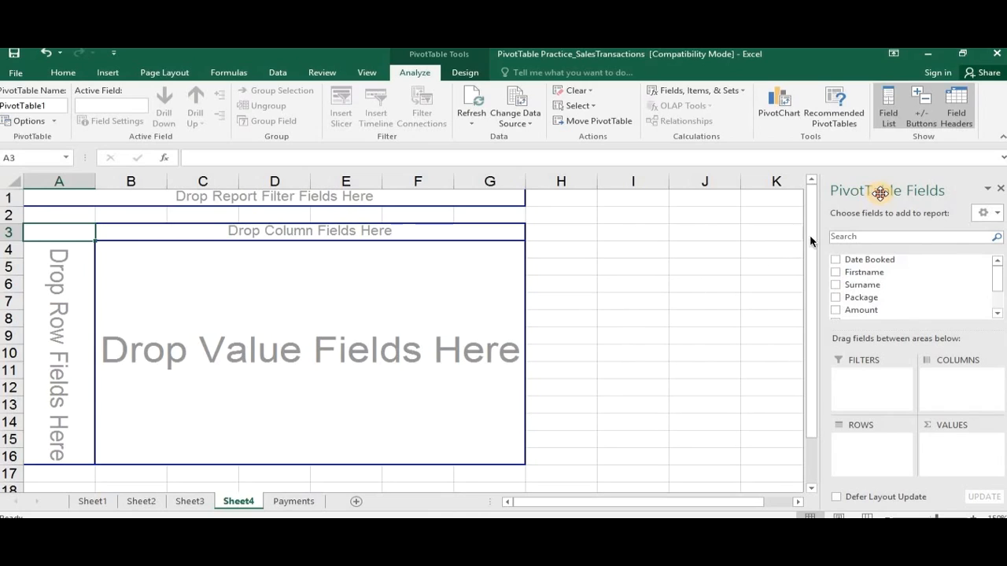
pyautogui.moveTo(880, 193); pyautogui.dragTo(652, 206)
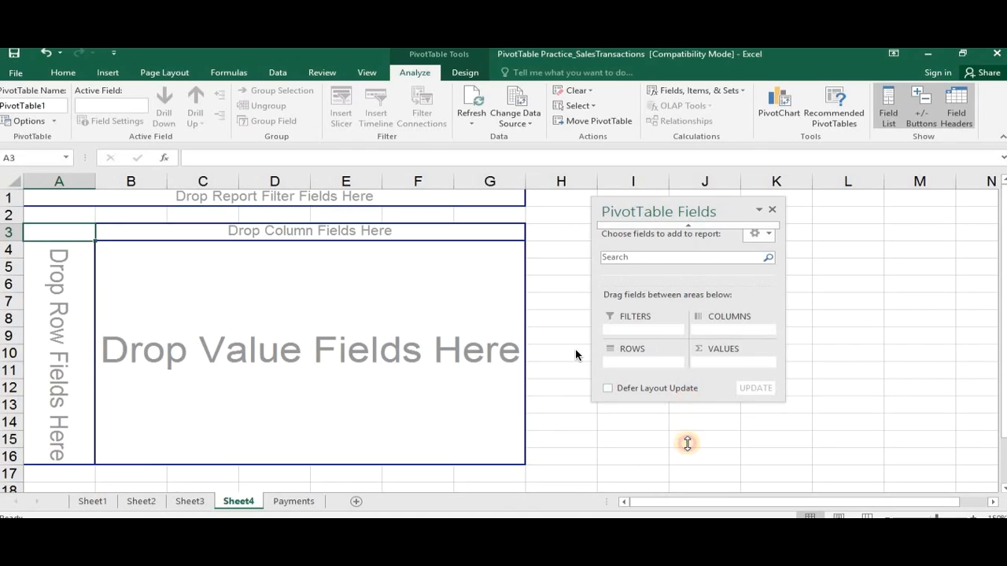
pyautogui.moveTo(686, 444); pyautogui.dragTo(688, 475)
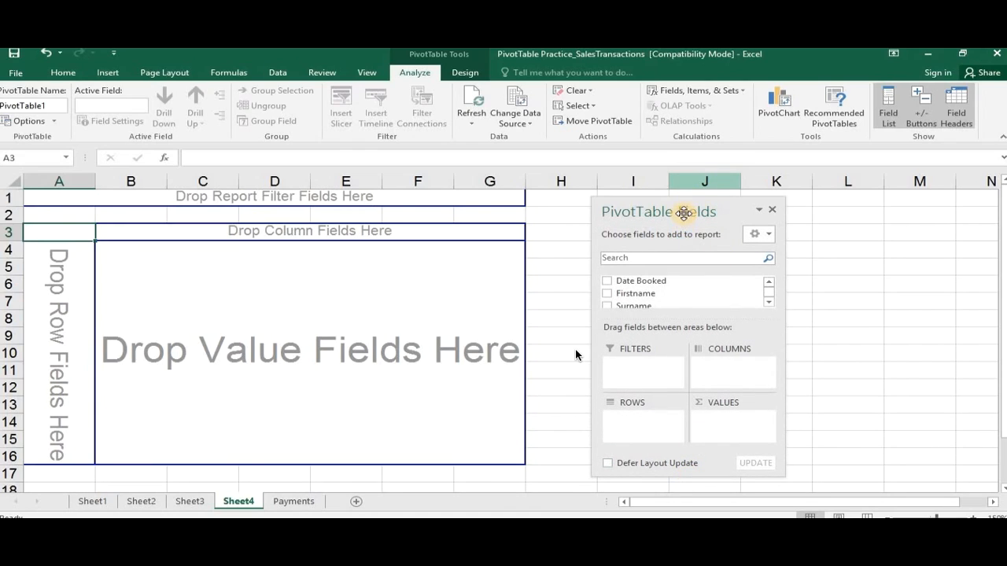
pyautogui.moveTo(684, 213); pyautogui.dragTo(681, 99)
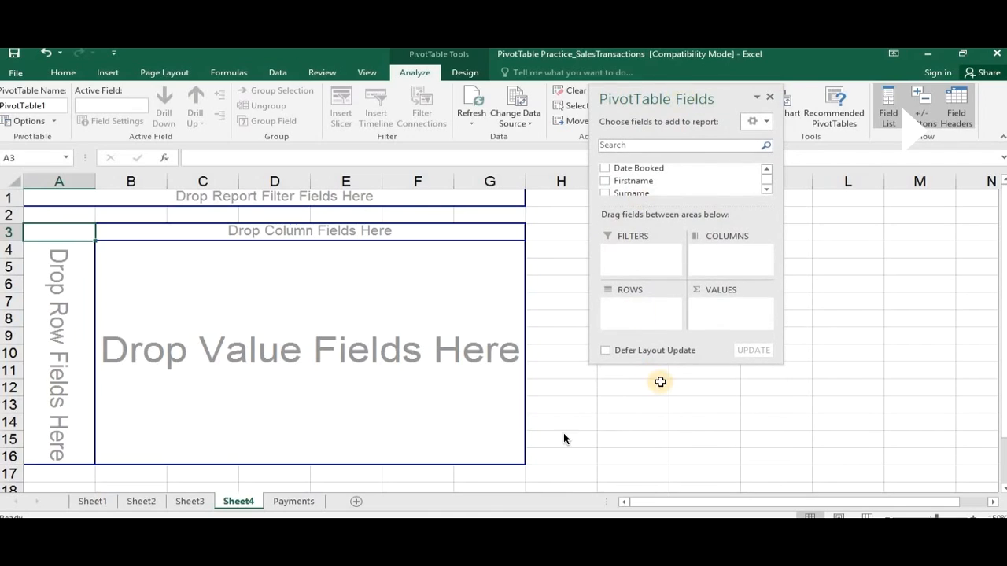
pyautogui.moveTo(681, 362); pyautogui.dragTo(684, 465)
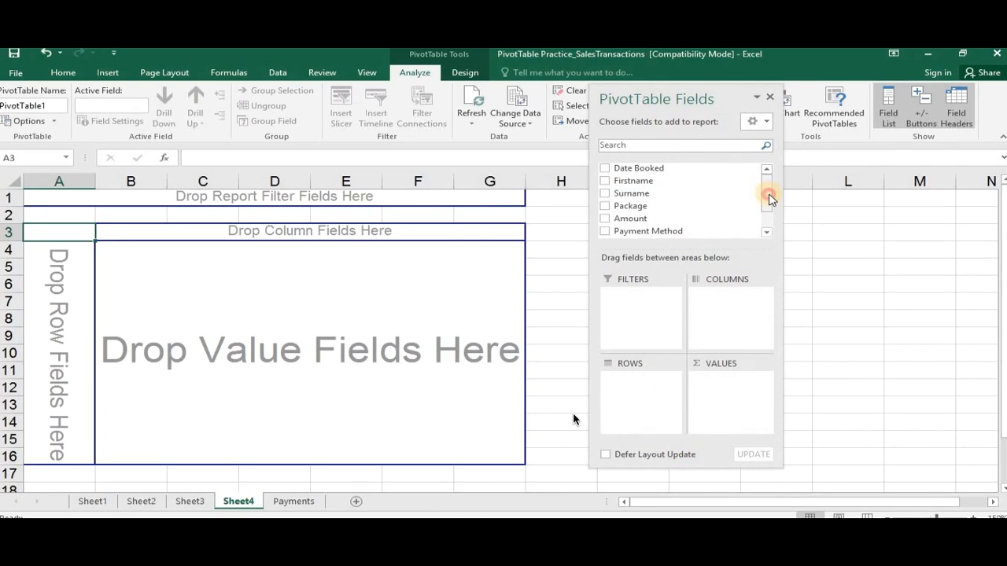
# Step: Look through the available fields down to Salesperson and dock the PivotTable Fields pane back beside the sheet
pyautogui.moveTo(769, 199); pyautogui.dragTo(769, 210)
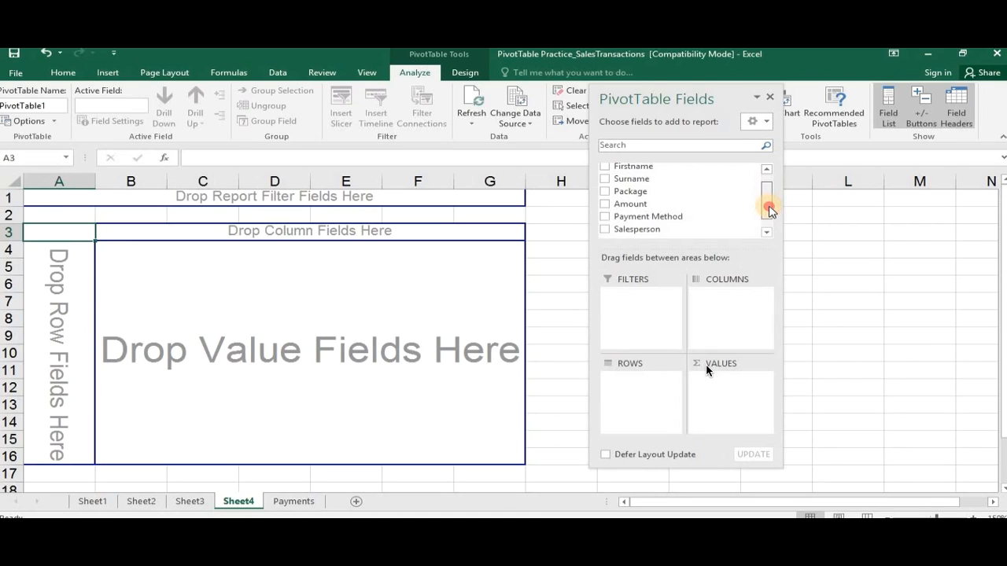
pyautogui.moveTo(769, 210); pyautogui.dragTo(766, 193)
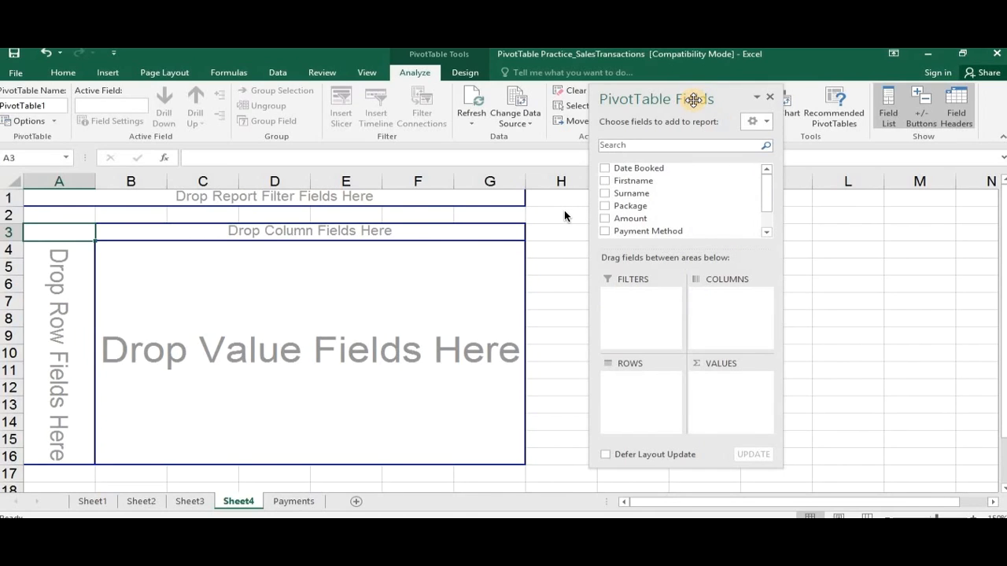
pyautogui.moveTo(693, 99); pyautogui.dragTo(944, 181)
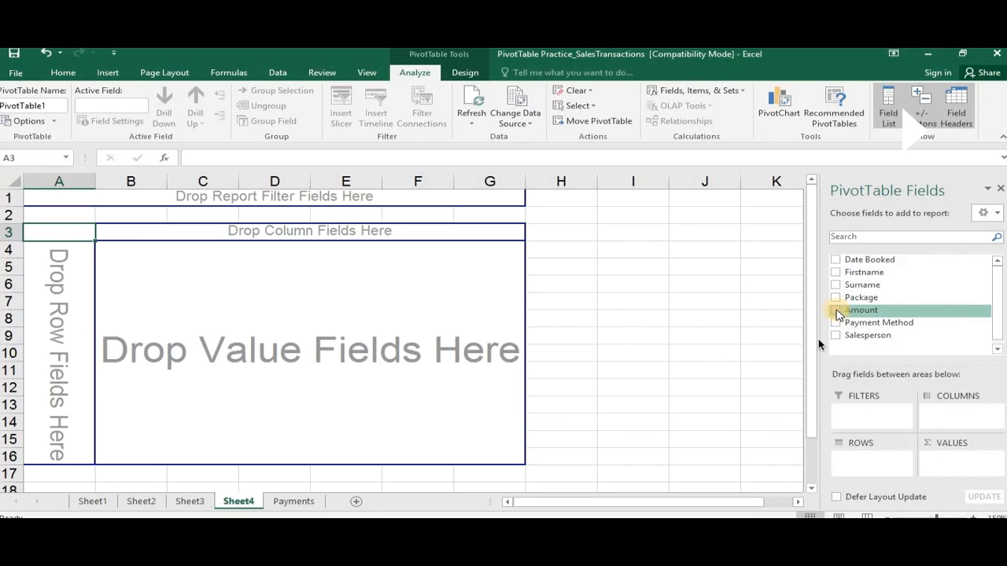
# Step: Add Amount as a summed value and Salesperson as the row field of the PivotTable
pyautogui.click(837, 312)
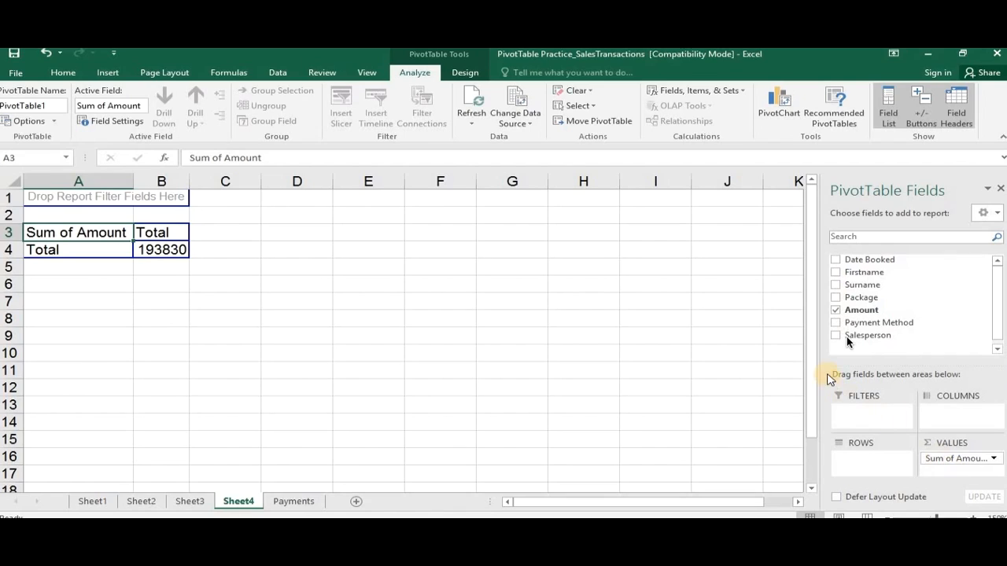
pyautogui.click(836, 336)
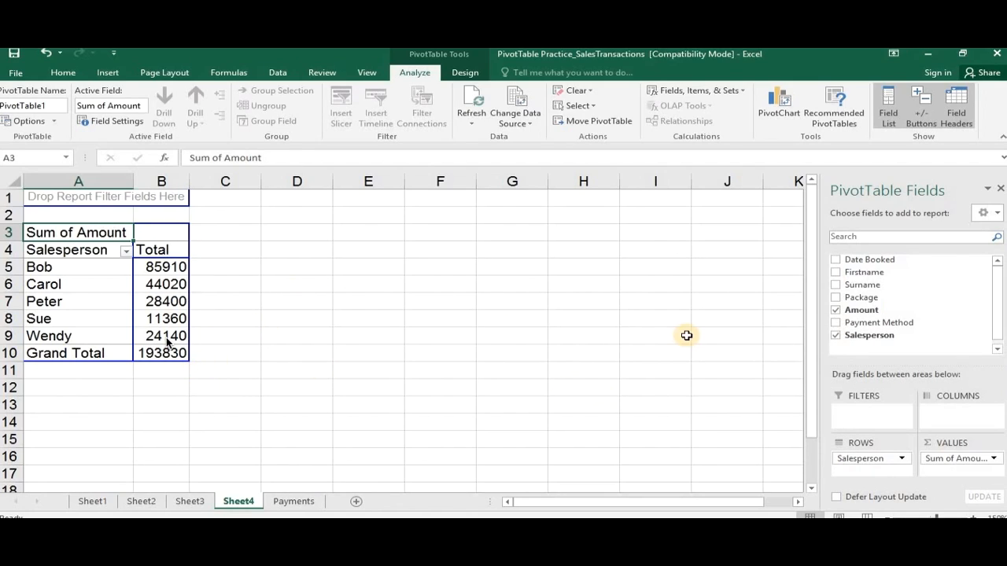
# Step: Add Payment Method to the PivotTable and place it as the column field
pyautogui.click(836, 323)
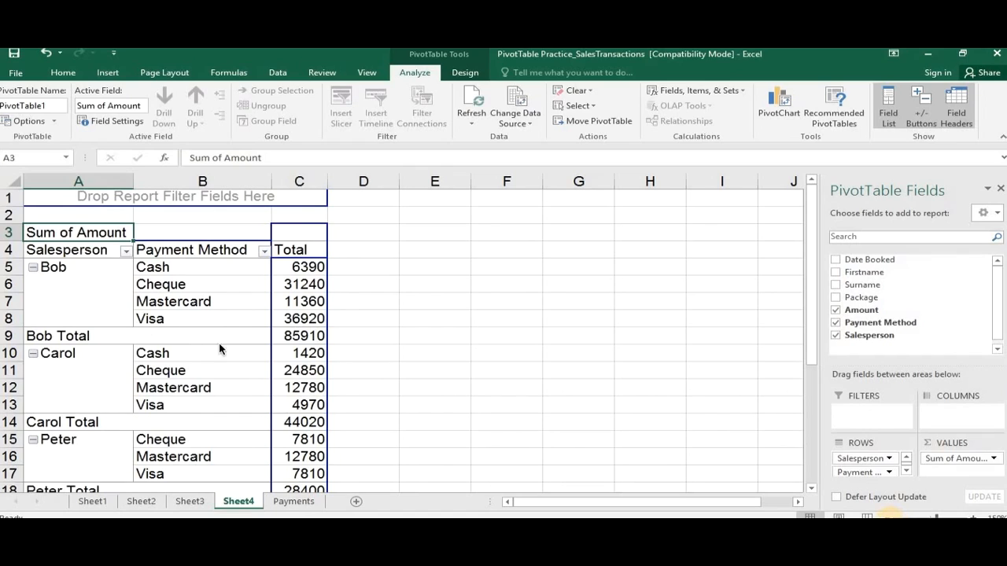
pyautogui.keyDown('ctrl'); pyautogui.scroll(-3, 652, 385); pyautogui.keyUp('ctrl')
pyautogui.keyDown('ctrl'); pyautogui.scroll(-2, 682, 410); pyautogui.keyUp('ctrl')
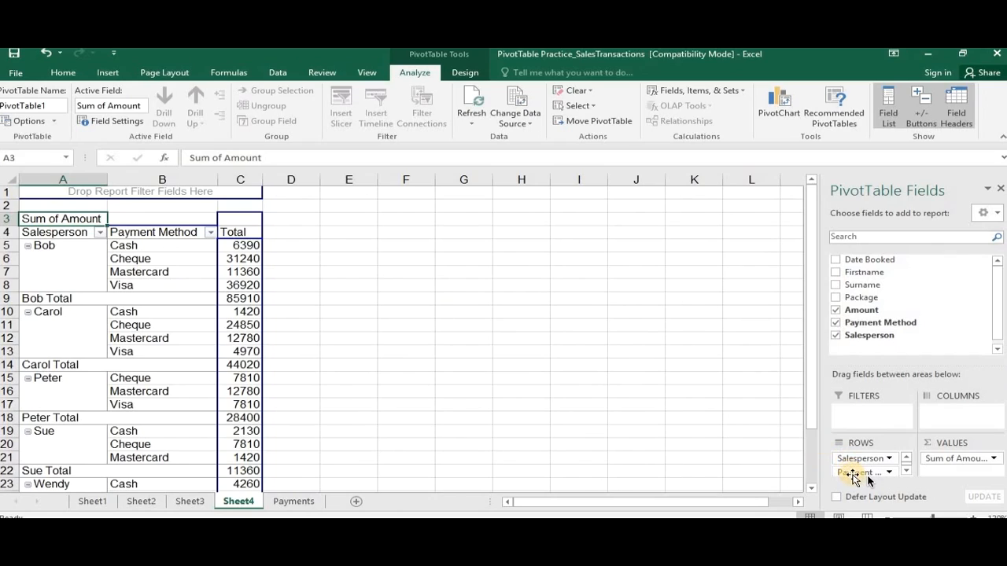
pyautogui.moveTo(853, 475); pyautogui.dragTo(961, 413)
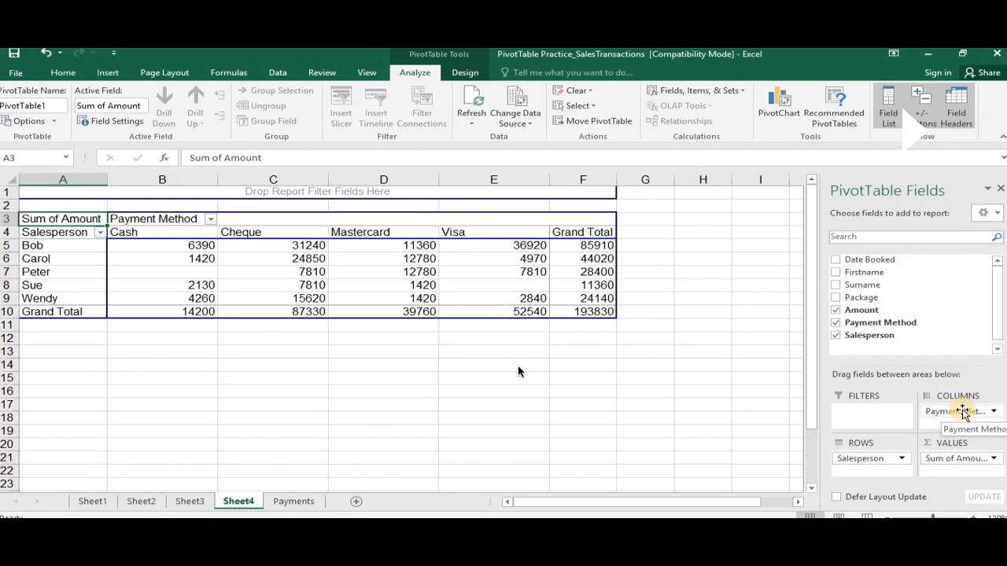
# Step: Add the Package field to the PivotTable and place it as the report filter
pyautogui.click(835, 299)
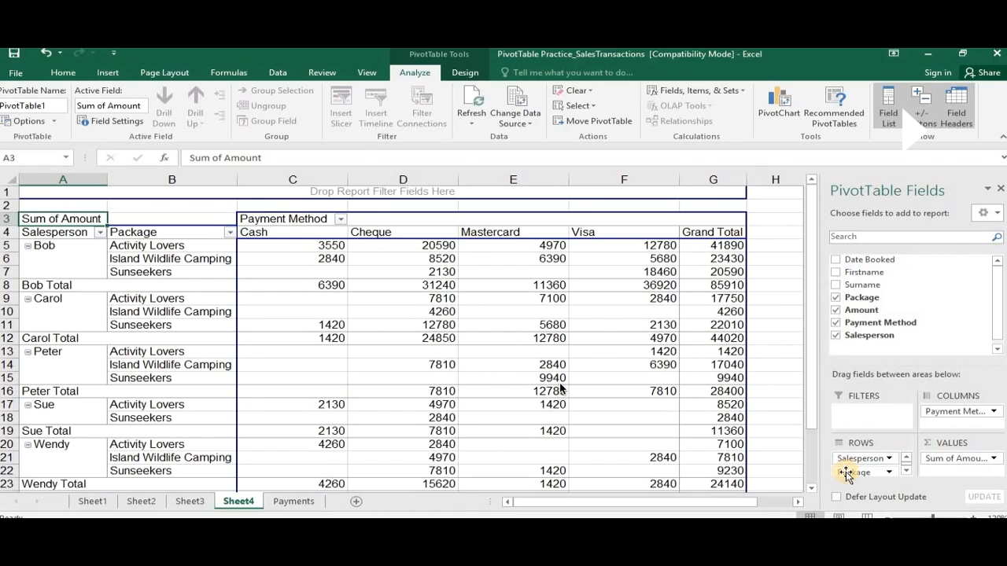
pyautogui.moveTo(845, 474); pyautogui.dragTo(859, 410)
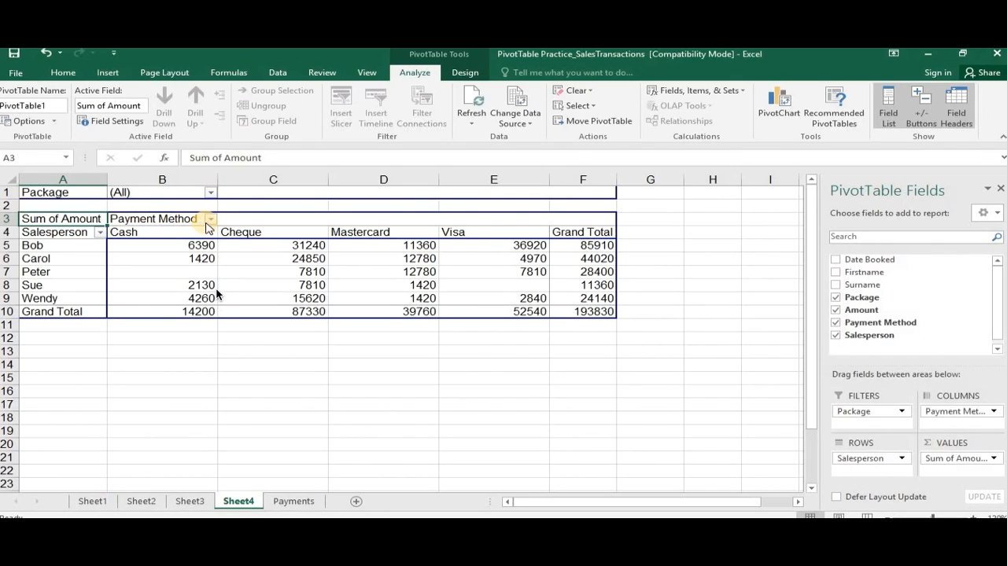
# Step: Filter the PivotTable's Payment Method columns to exclude Cash
pyautogui.click(210, 220)
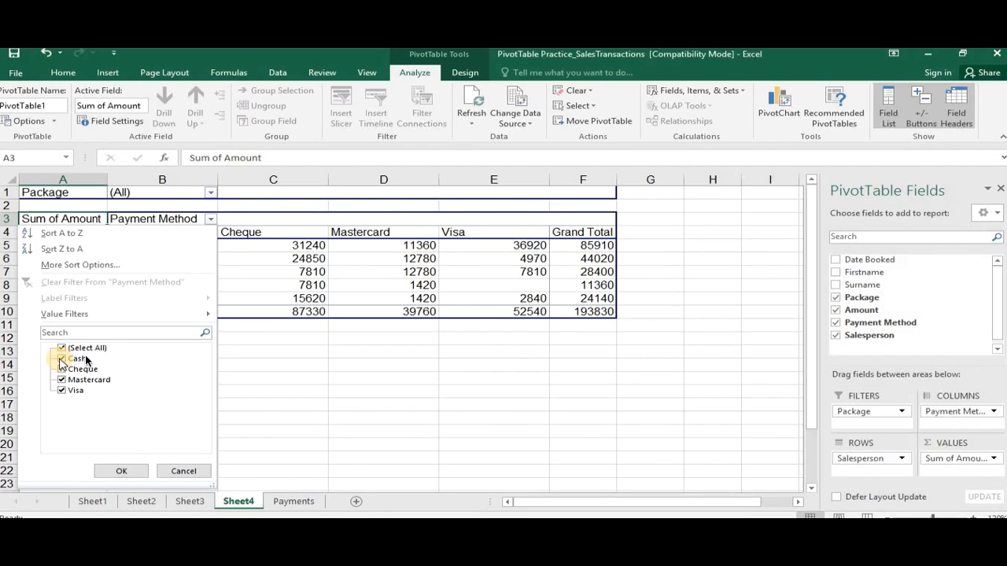
pyautogui.click(62, 359)
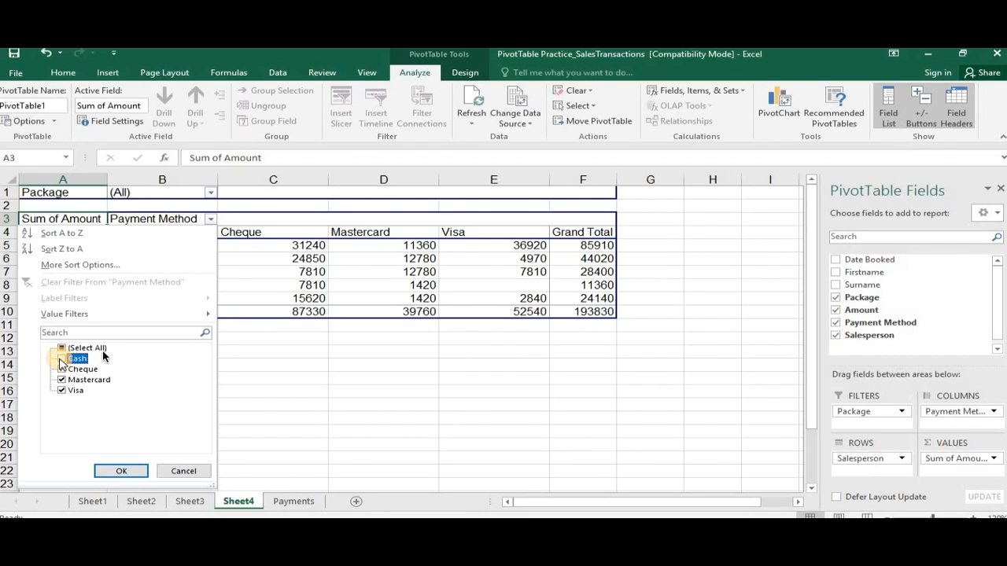
pyautogui.click(122, 470)
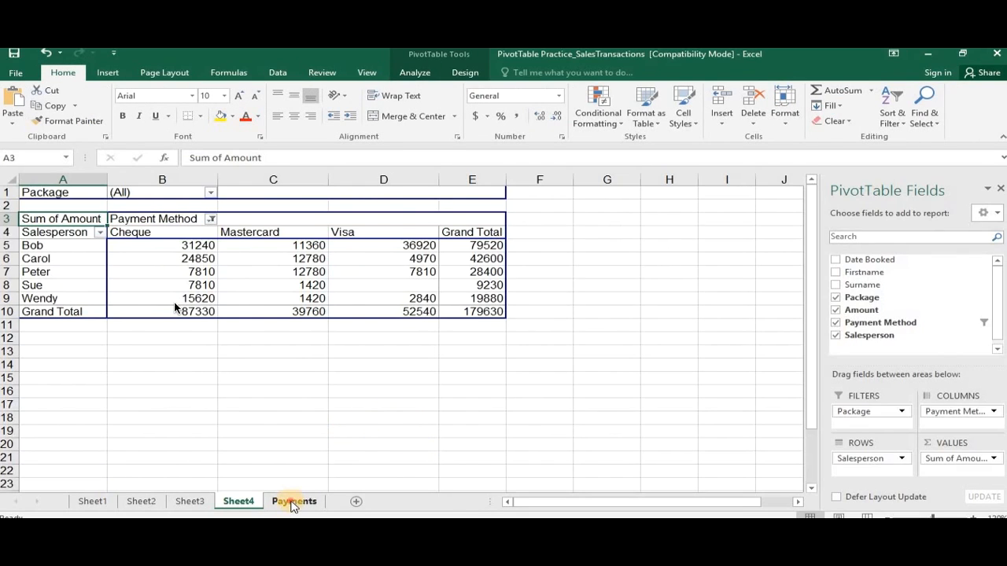
# Step: Insert a PivotChart on a new worksheet based on the Payments sheet data range A1:G88
pyautogui.click(290, 501)
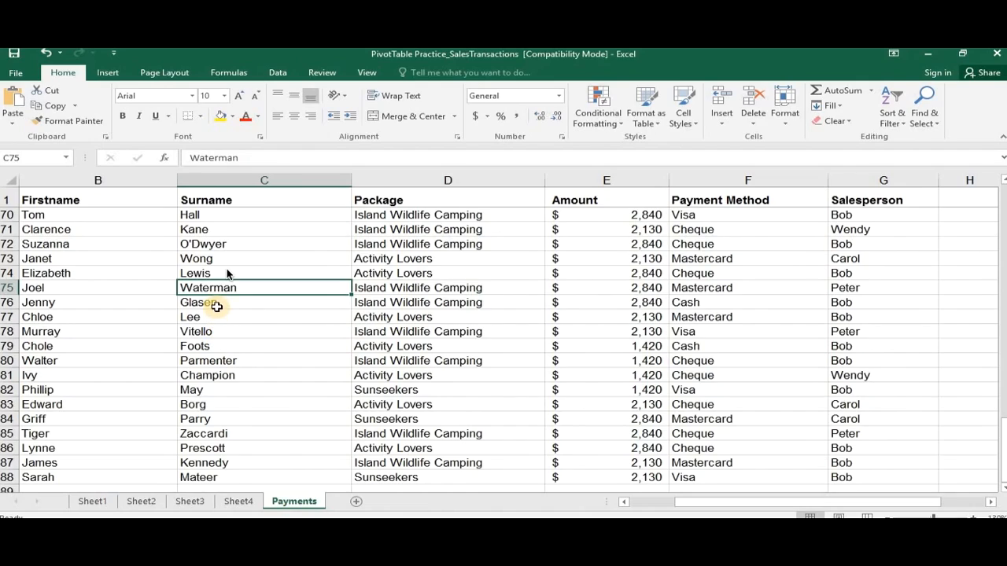
pyautogui.click(217, 305)
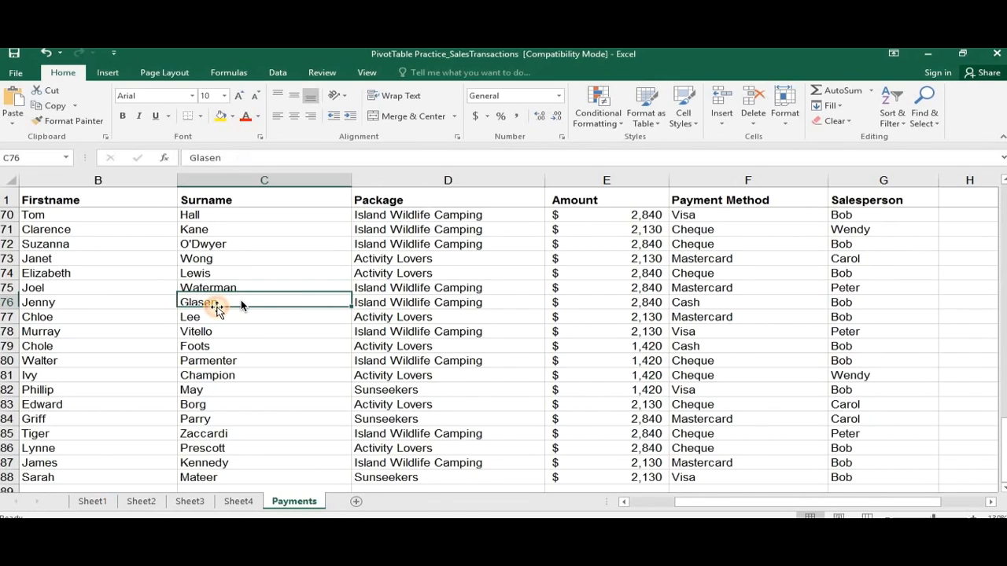
pyautogui.click(215, 290)
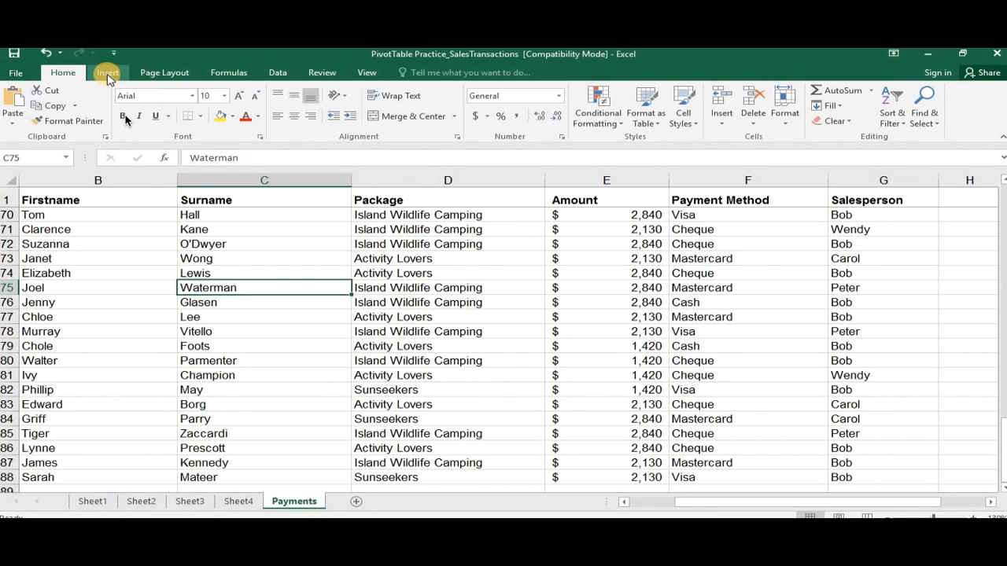
pyautogui.click(107, 73)
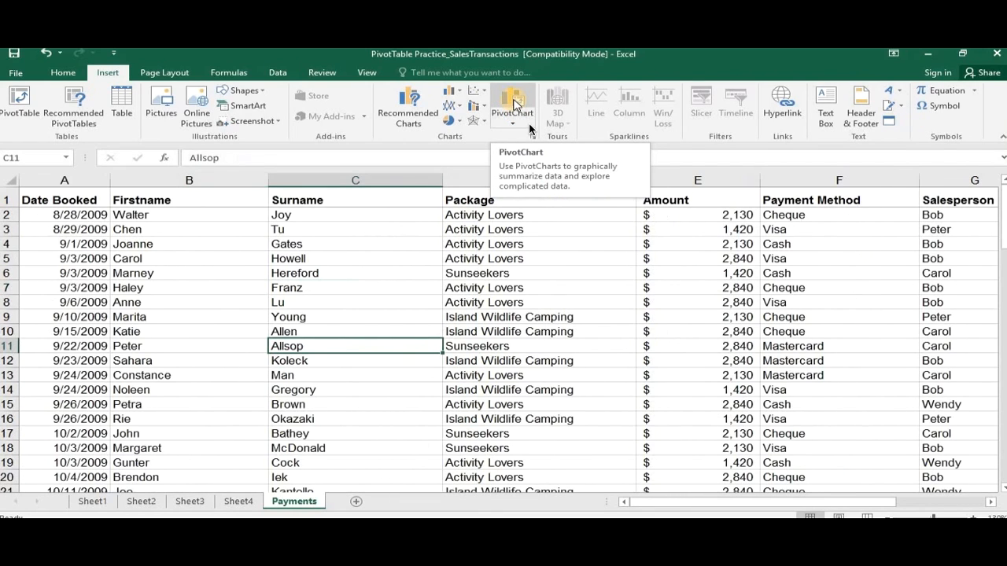
pyautogui.click(529, 126)
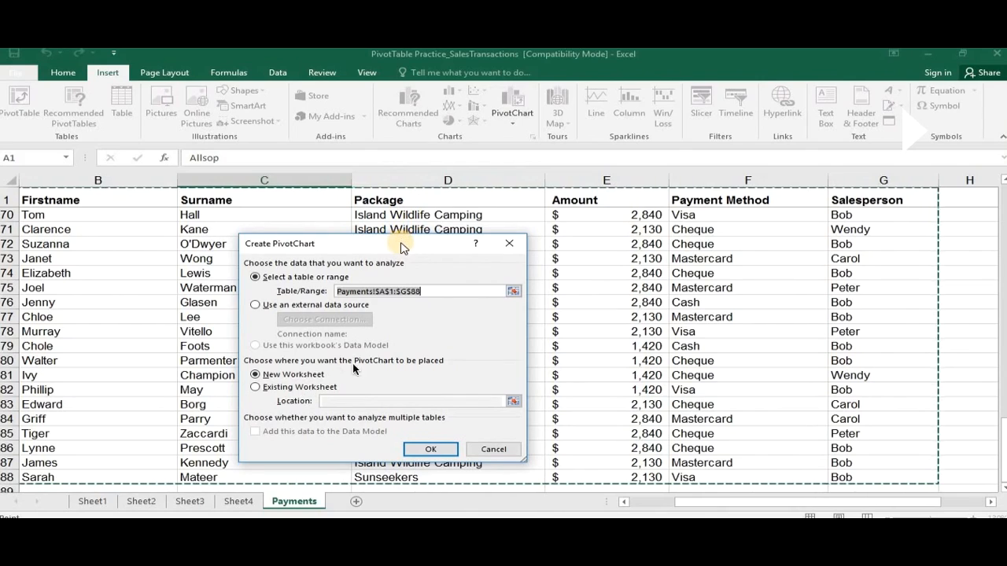
pyautogui.moveTo(402, 245); pyautogui.dragTo(405, 229)
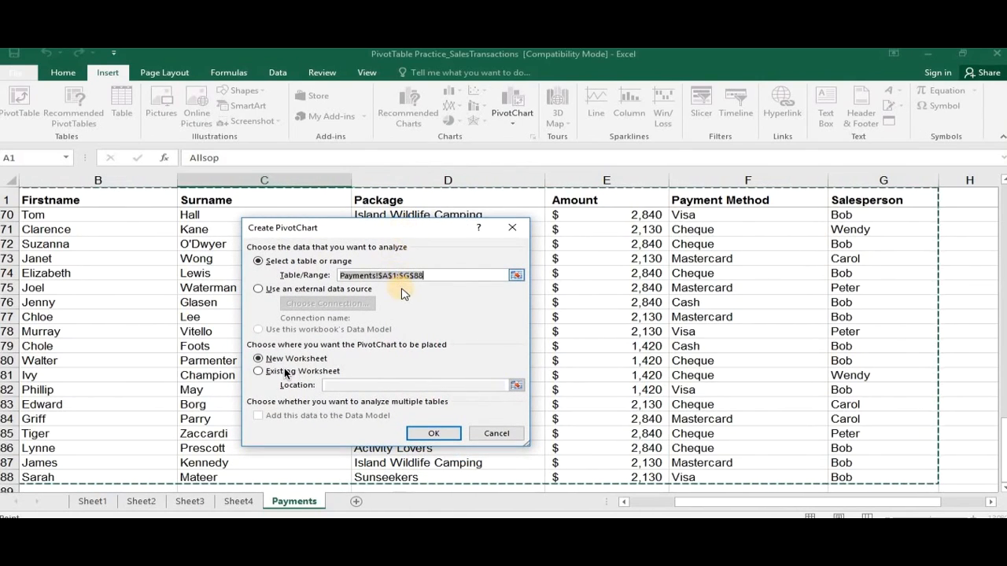
pyautogui.click(429, 435)
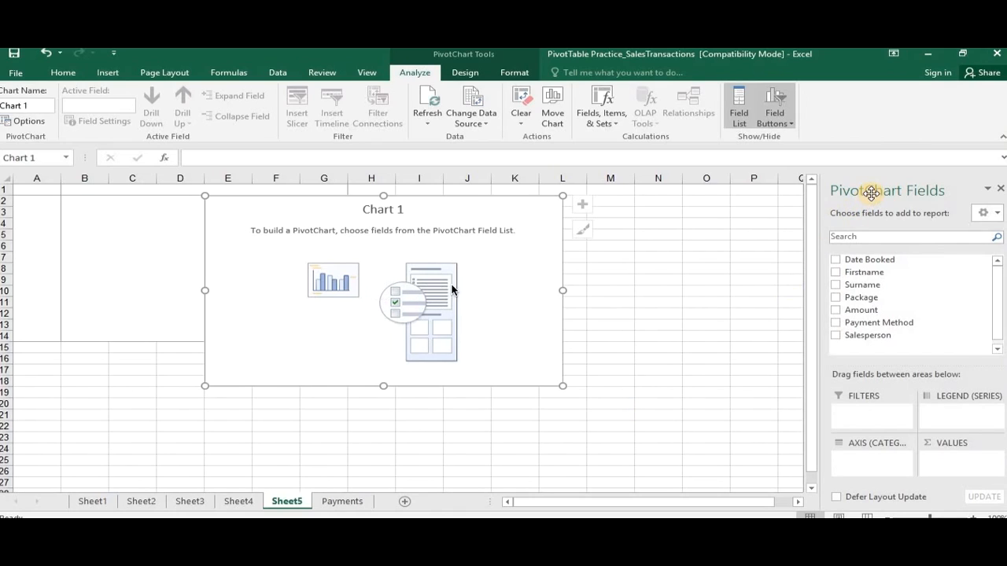
# Step: Undock the PivotChart Fields pane, move it over the worksheet, and dock it back at the window's edge
pyautogui.moveTo(871, 193); pyautogui.dragTo(736, 119)
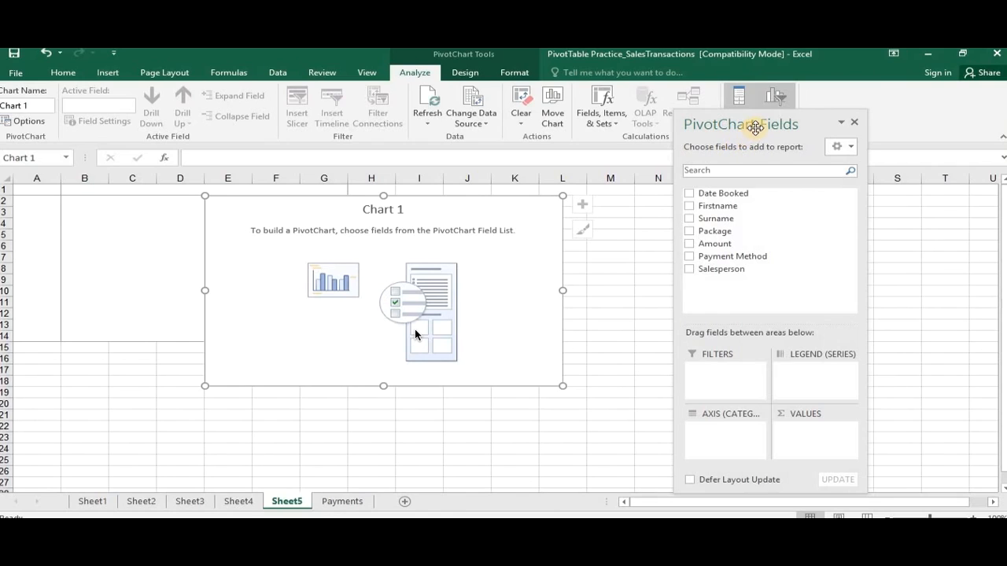
pyautogui.moveTo(794, 124); pyautogui.dragTo(989, 145)
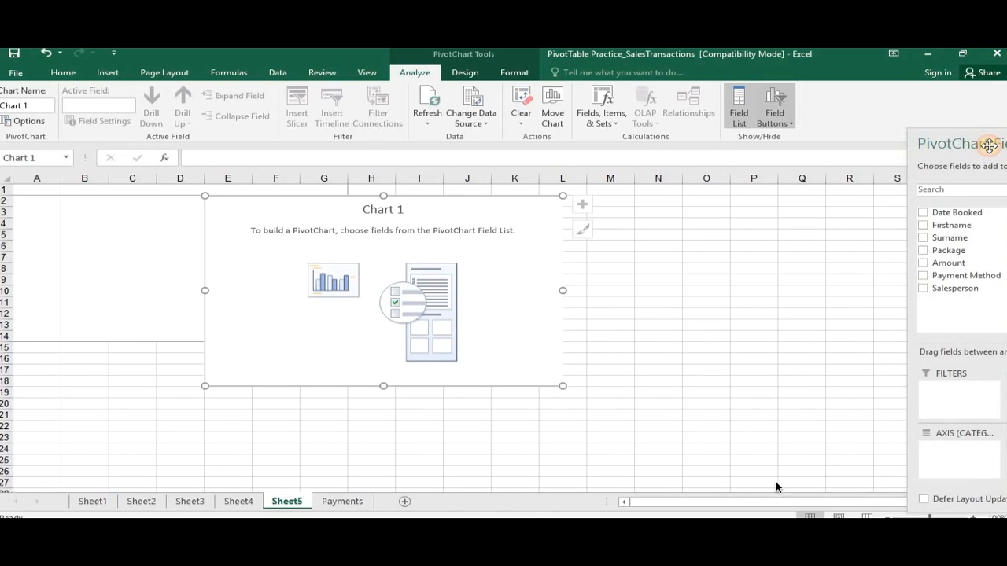
pyautogui.moveTo(989, 145); pyautogui.dragTo(756, 125)
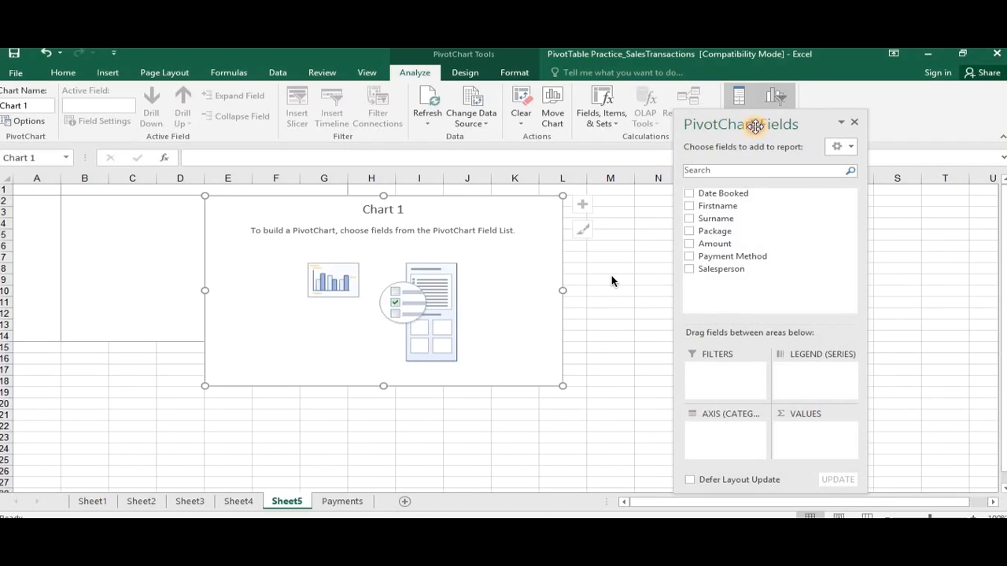
pyautogui.moveTo(755, 126); pyautogui.dragTo(991, 145)
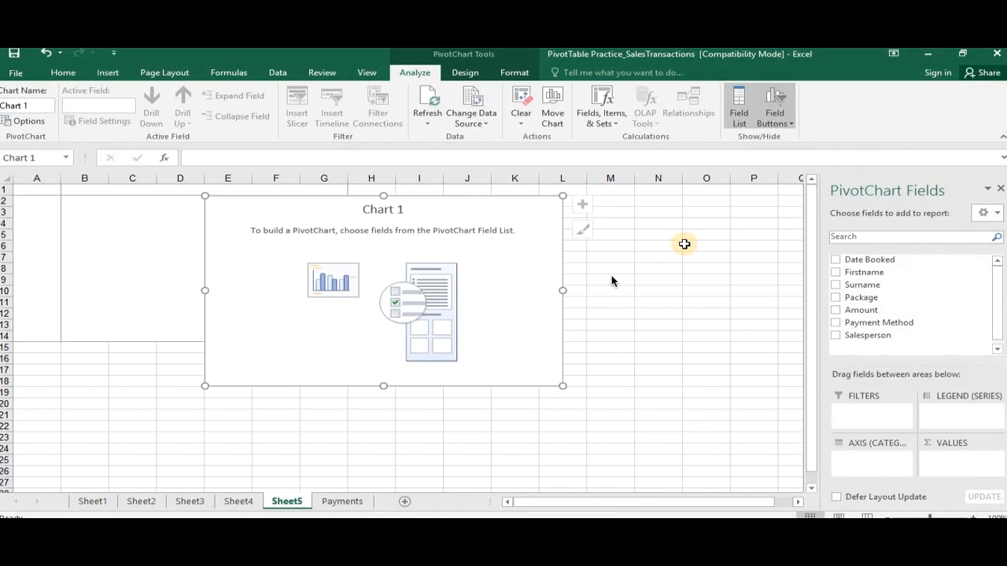
# Step: Add Amount as the PivotChart's summed value and Salesperson as its axis category, and enlarge the chart
pyautogui.click(835, 314)
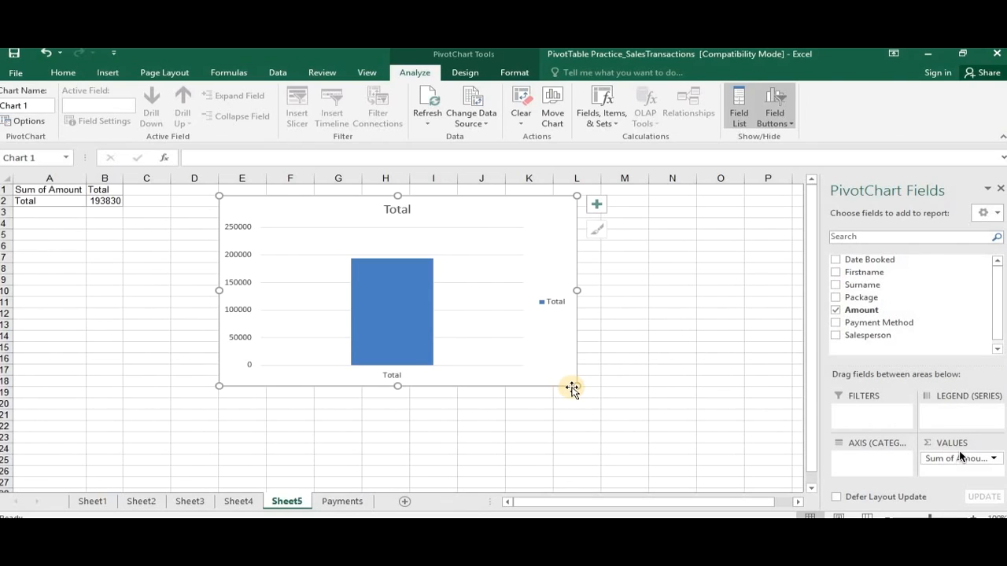
pyautogui.moveTo(572, 388); pyautogui.dragTo(618, 399)
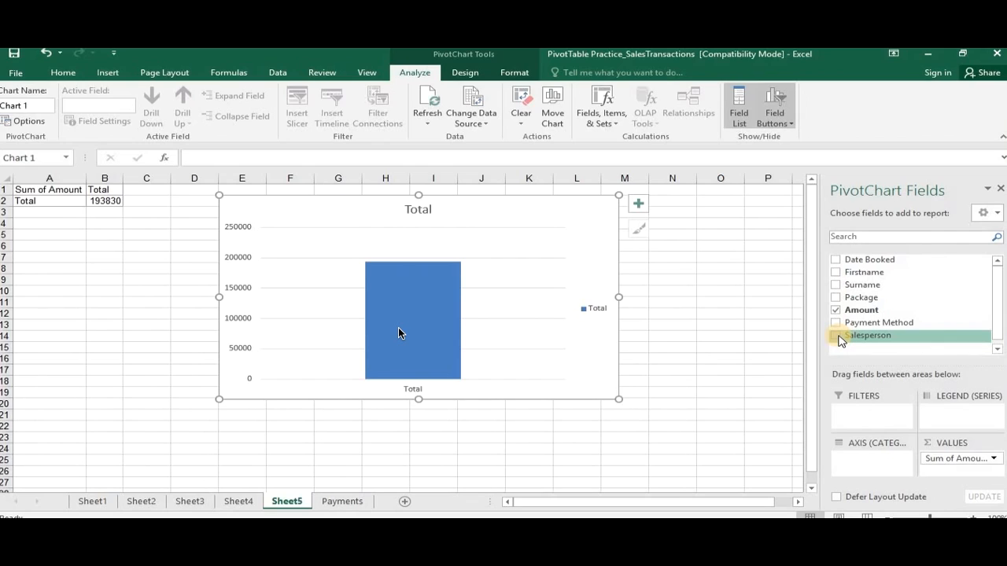
pyautogui.click(836, 335)
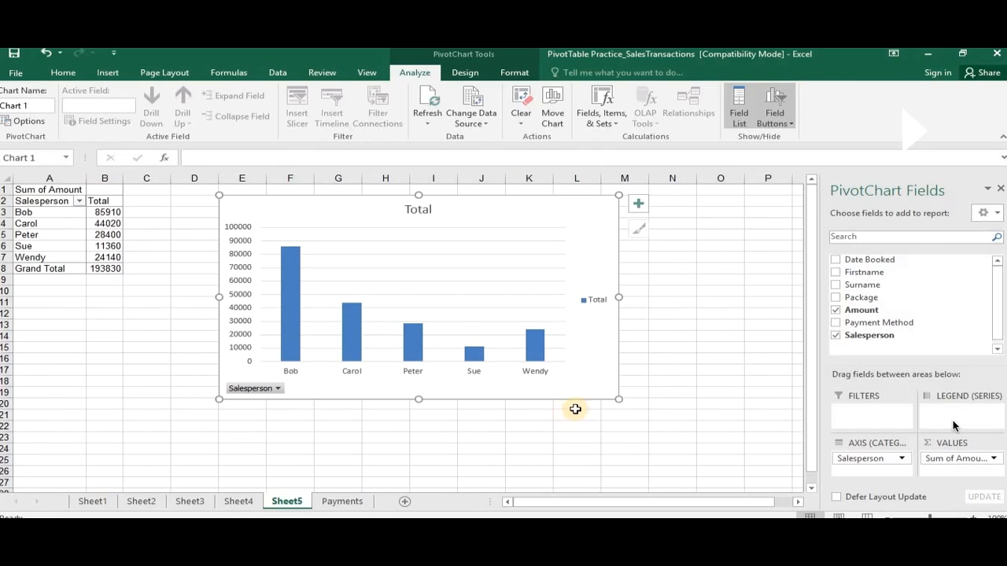
pyautogui.moveTo(676, 441); pyautogui.dragTo(679, 446)
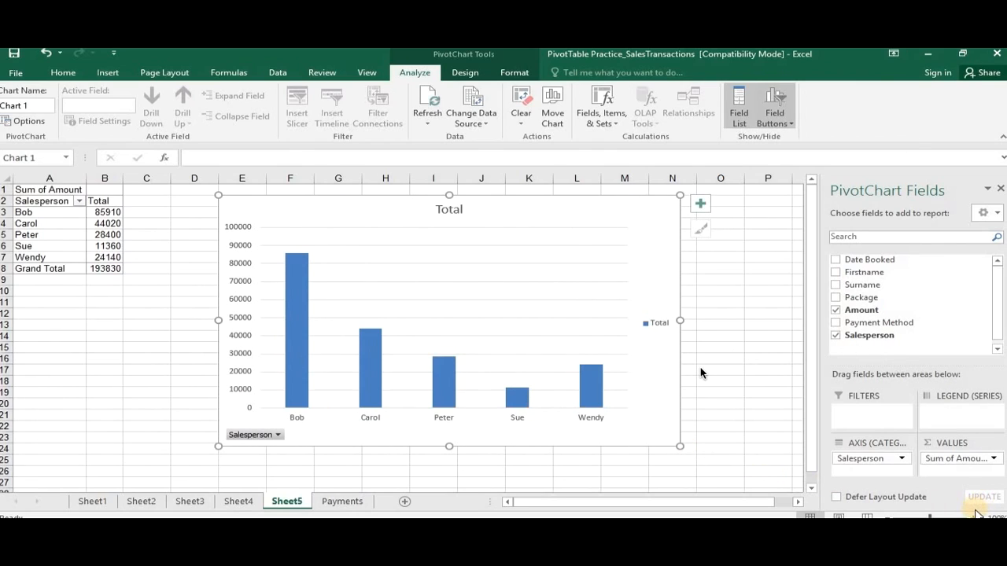
pyautogui.click(973, 518)
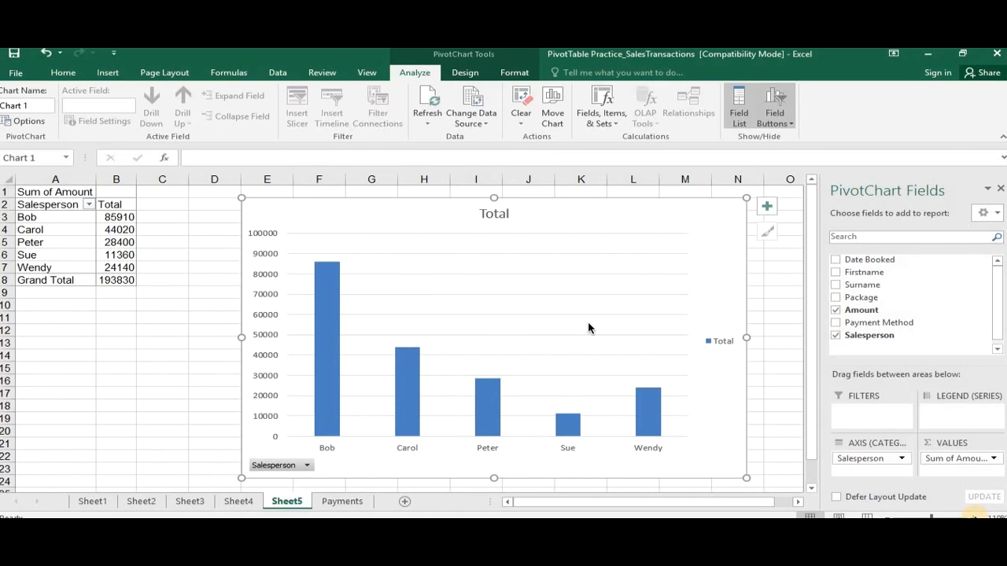
# Step: Add Package as the PivotChart's report filter and Payment Method as its legend series
pyautogui.click(835, 297)
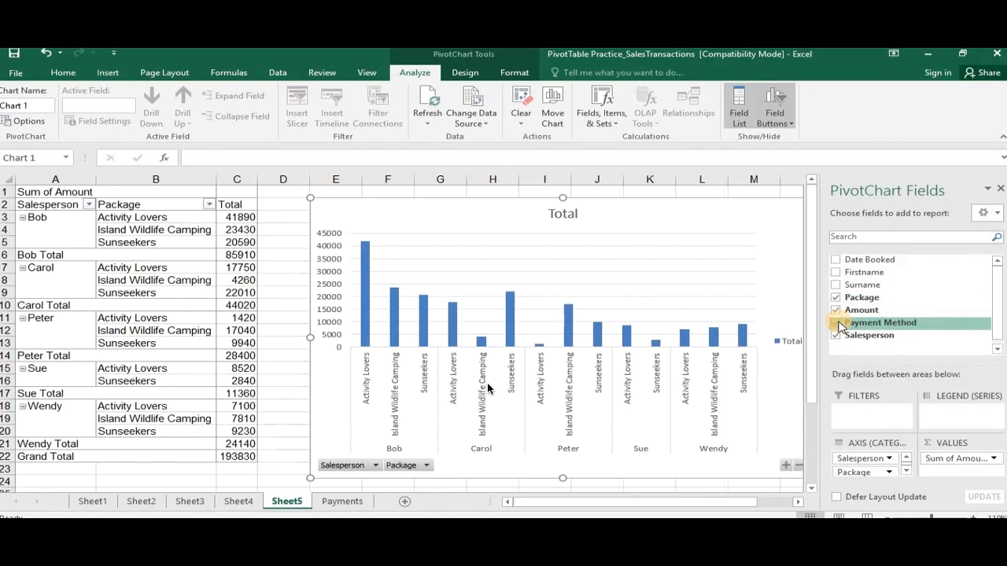
pyautogui.click(836, 322)
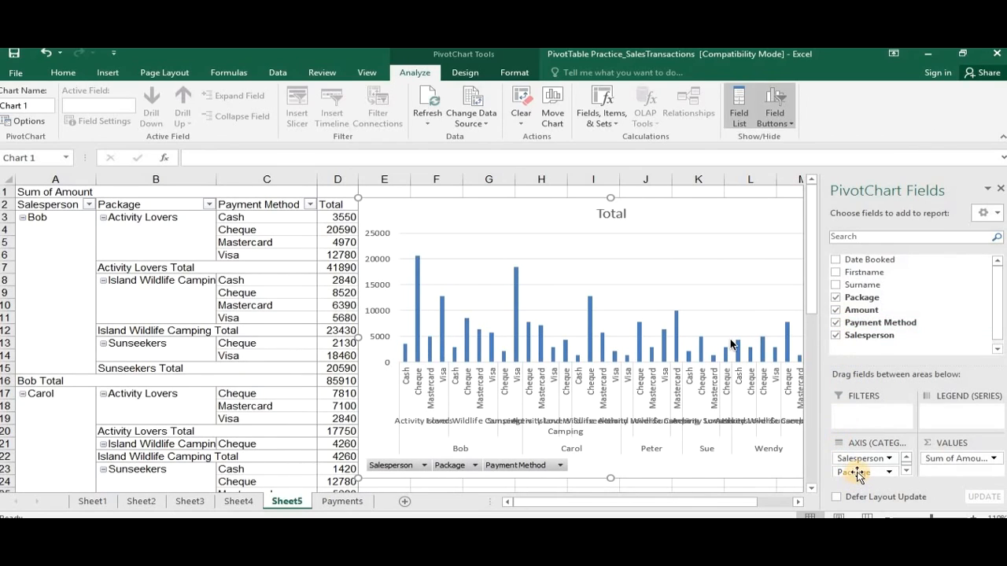
pyautogui.moveTo(857, 473); pyautogui.dragTo(858, 425)
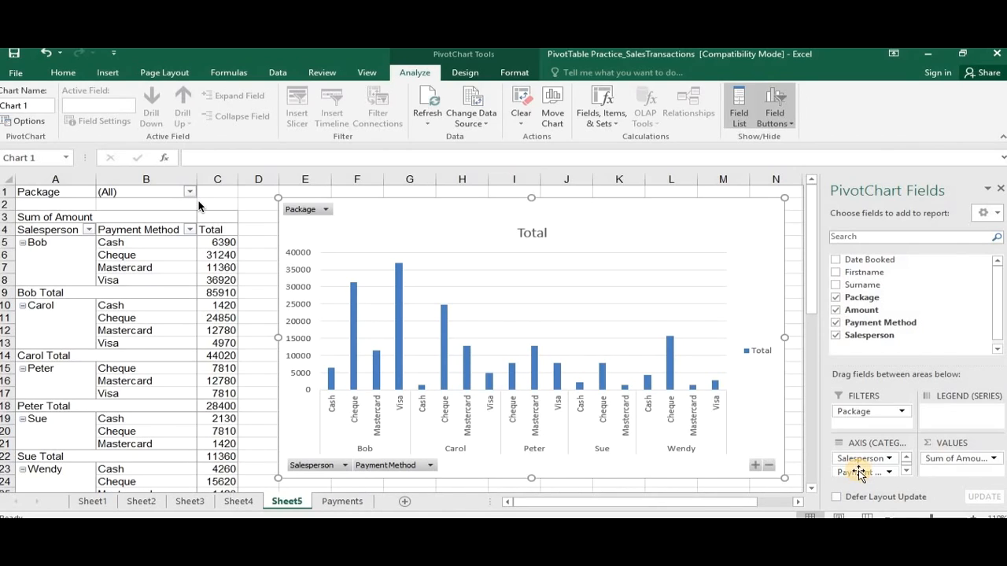
pyautogui.moveTo(859, 472); pyautogui.dragTo(944, 412)
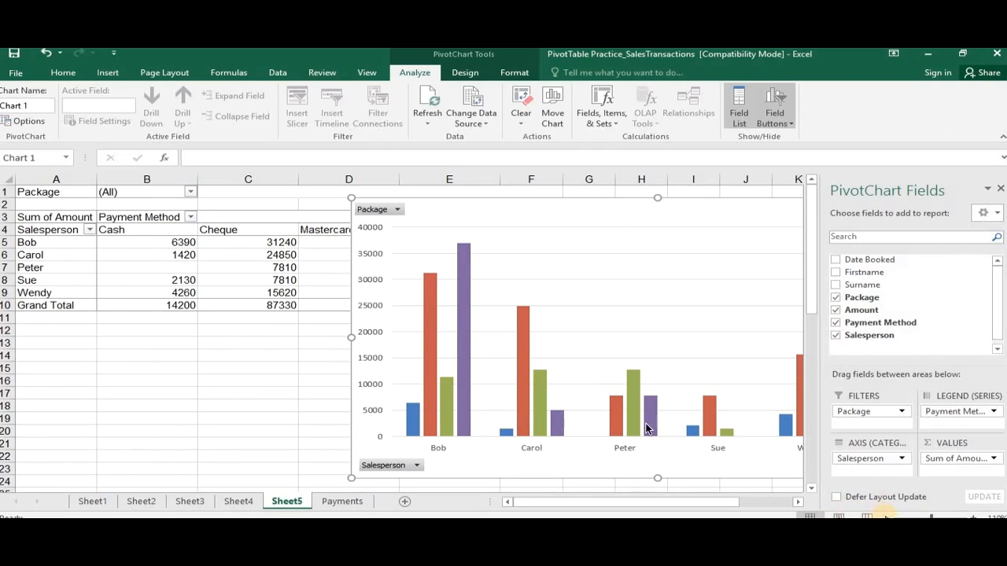
# Step: Filter the PivotChart's Payment Method series to exclude Mastercard and Visa, keeping Cash and Cheque
pyautogui.hscroll(2, 656, 425)
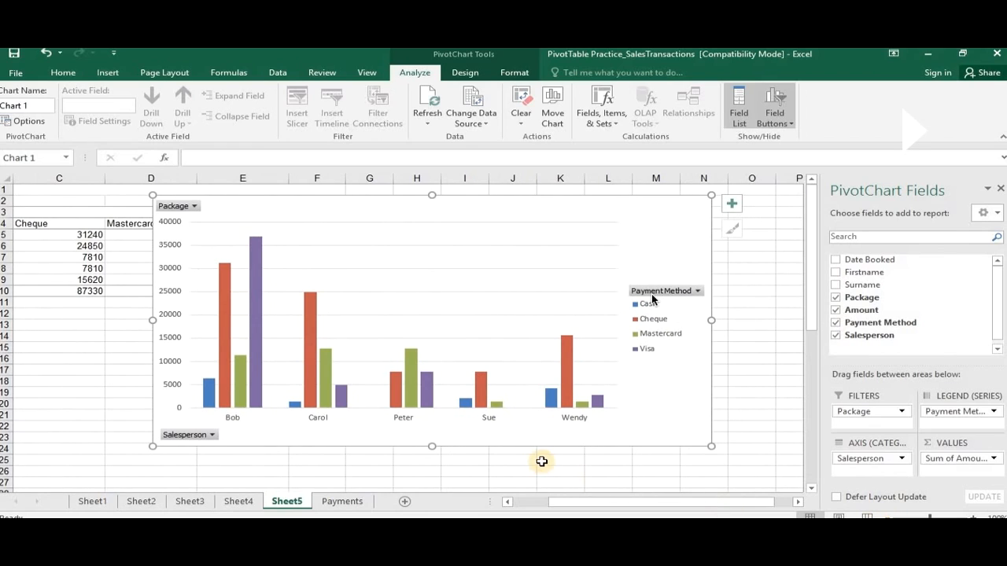
pyautogui.moveTo(563, 503)
pyautogui.mouseDown()
pyautogui.moveTo(503, 497)
pyautogui.moveTo(561, 497)
pyautogui.mouseUp()
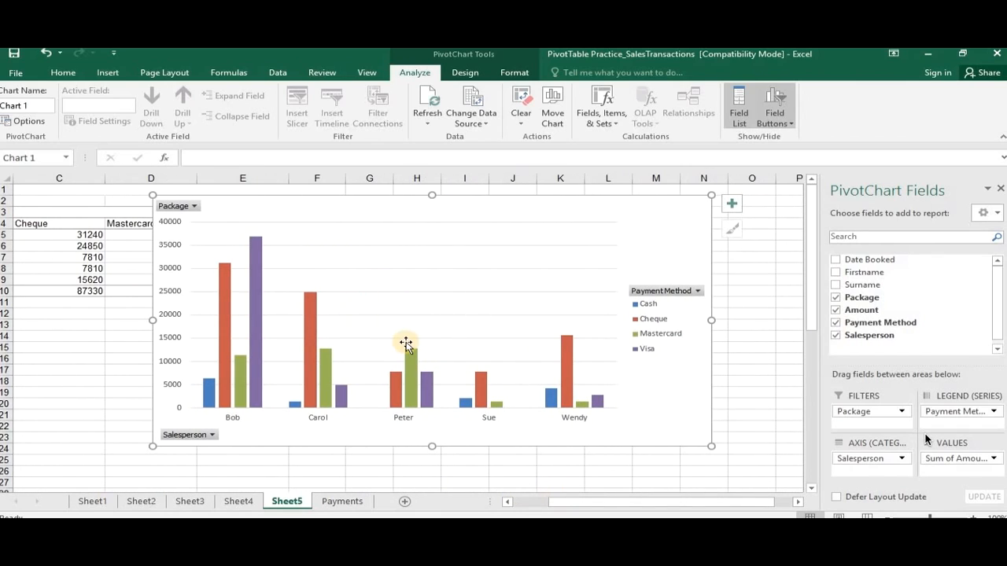
pyautogui.moveTo(446, 228); pyautogui.dragTo(378, 213)
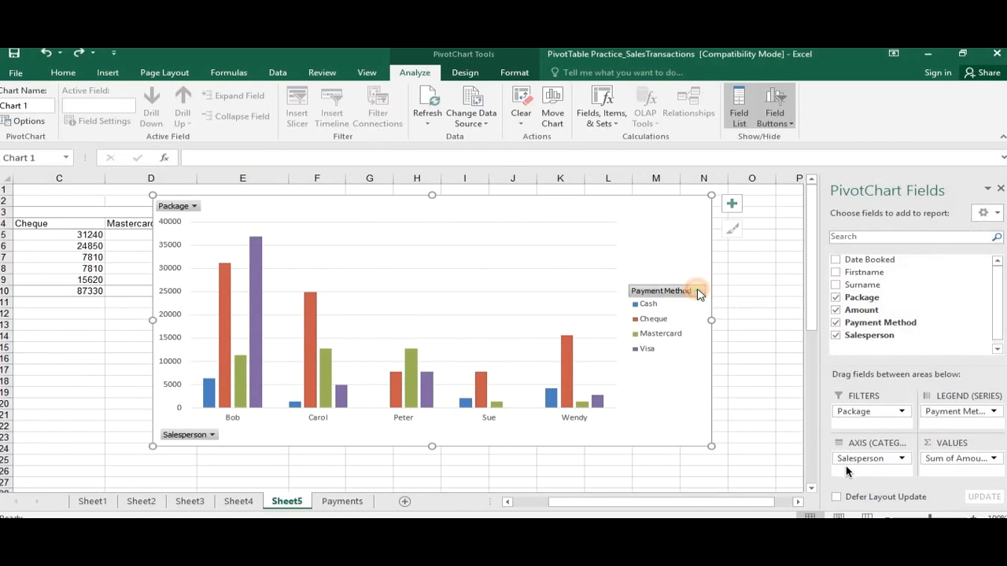
pyautogui.click(694, 292)
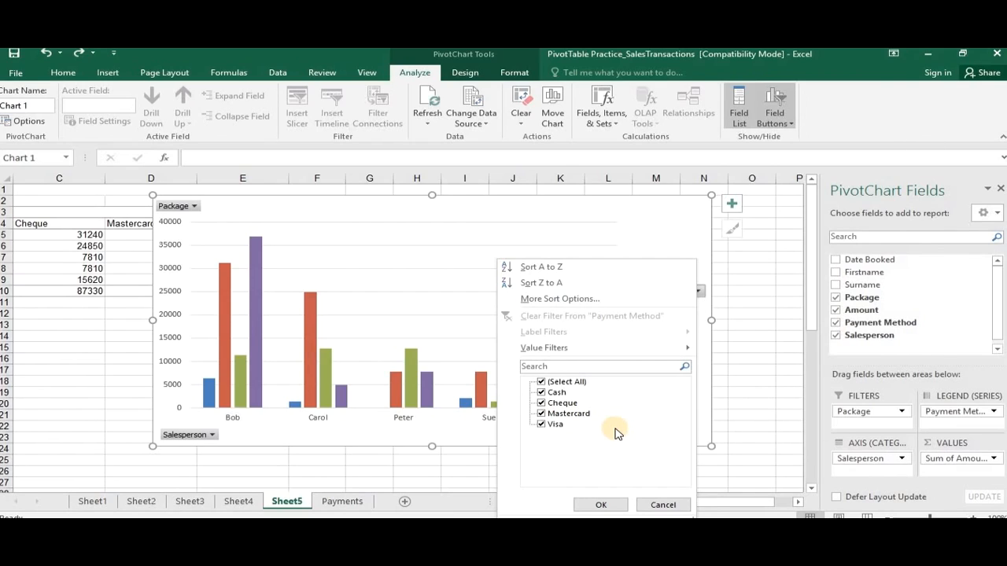
pyautogui.press('Escape')
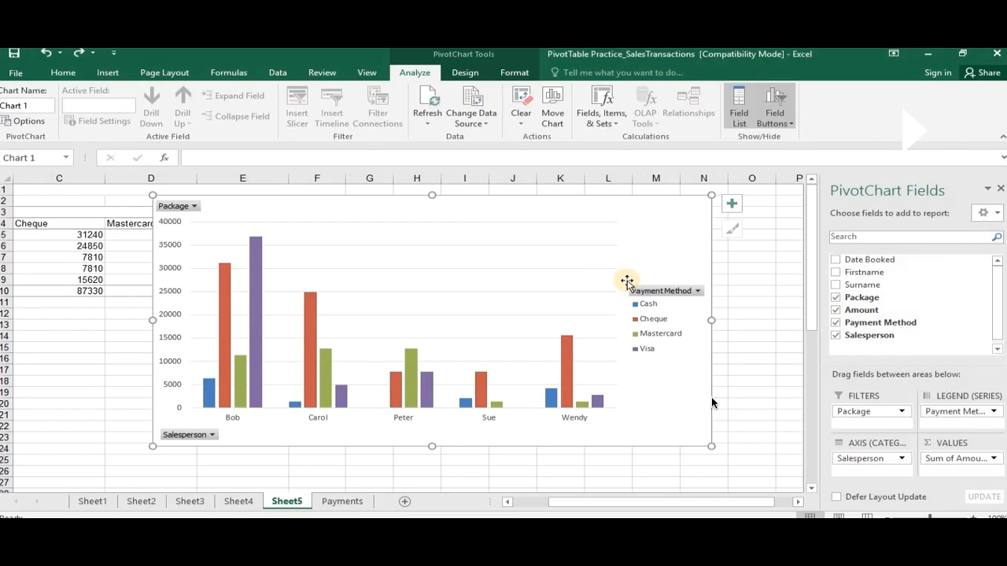
pyautogui.click(697, 291)
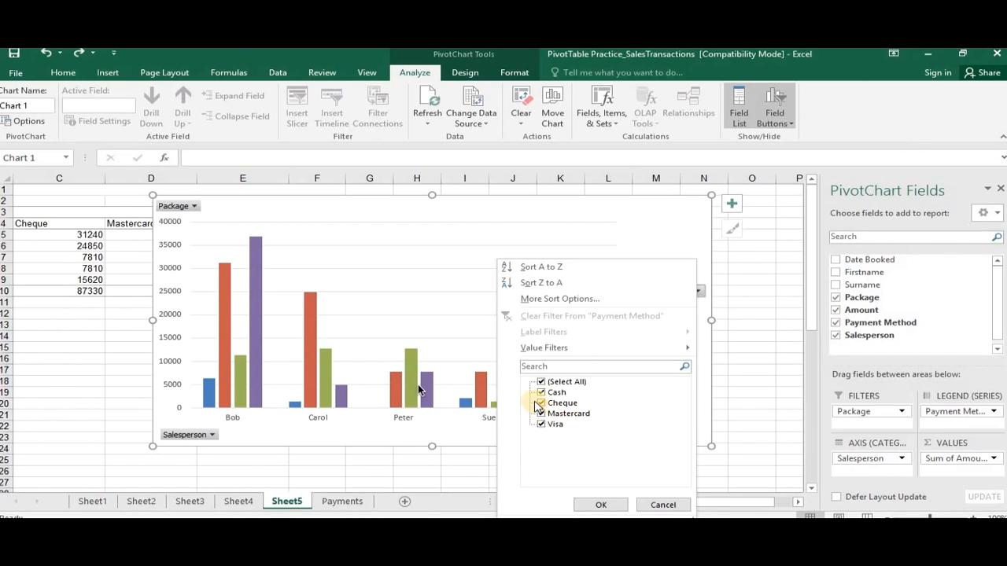
pyautogui.click(540, 414)
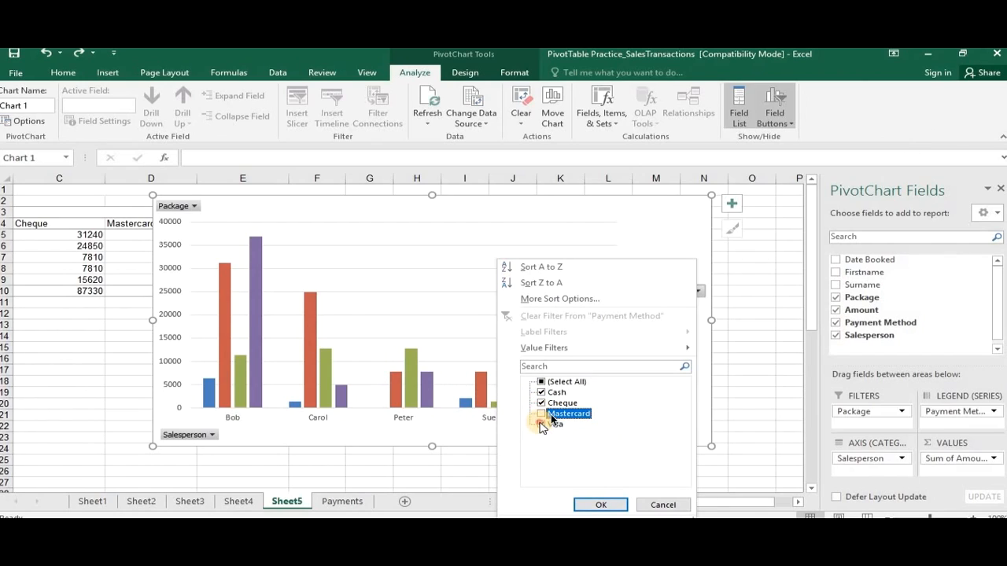
pyautogui.click(540, 425)
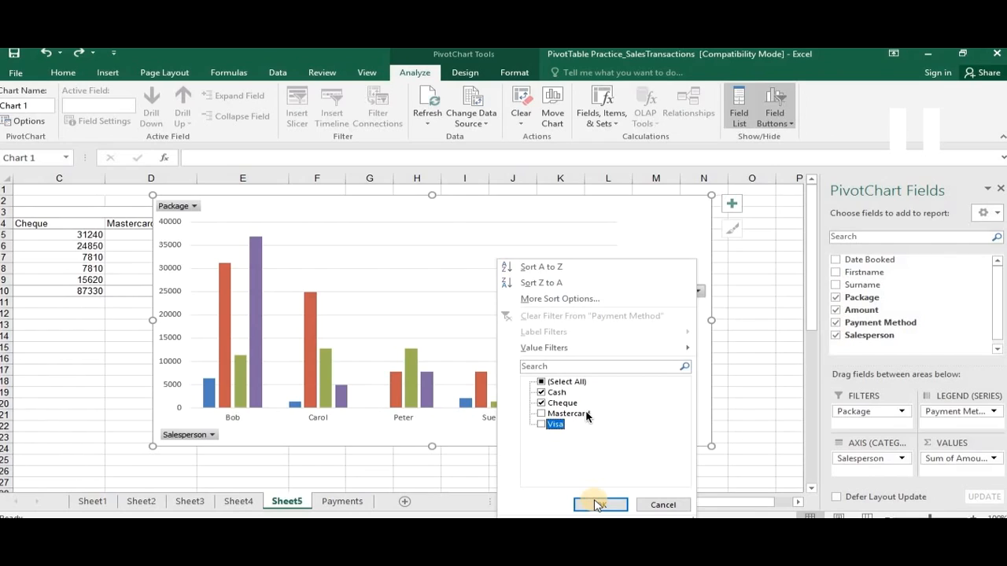
pyautogui.click(598, 505)
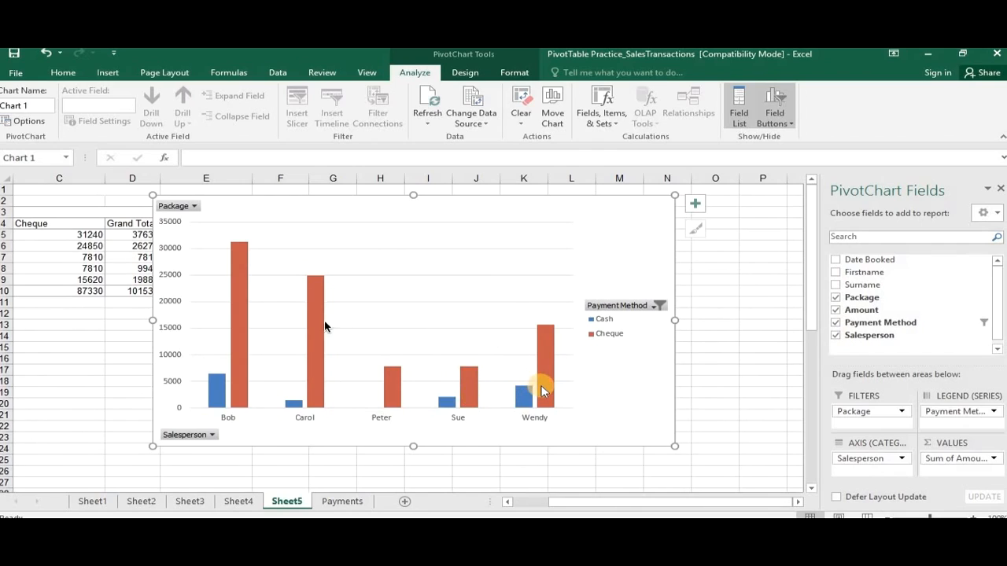